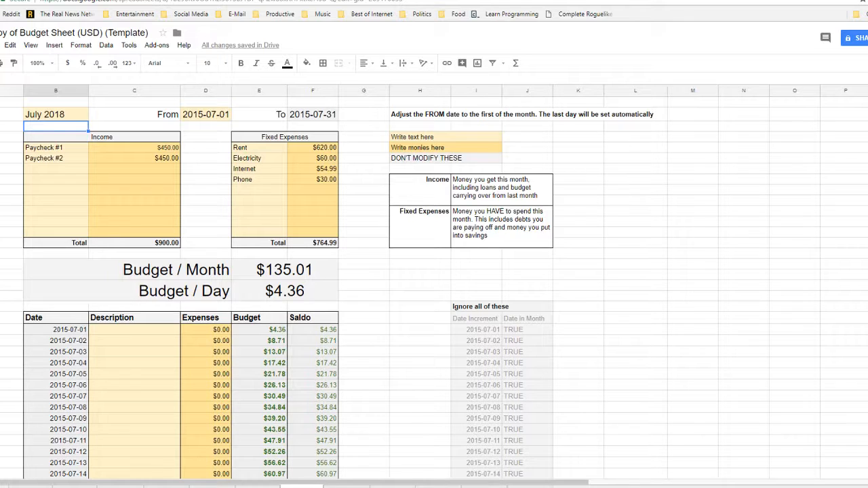
# Step: Review the Fixed Expenses entries and the two paycheck amounts in the Income table
pyautogui.moveTo(57, 148); pyautogui.dragTo(143, 158)
pyautogui.moveTo(259, 147); pyautogui.dragTo(313, 179)
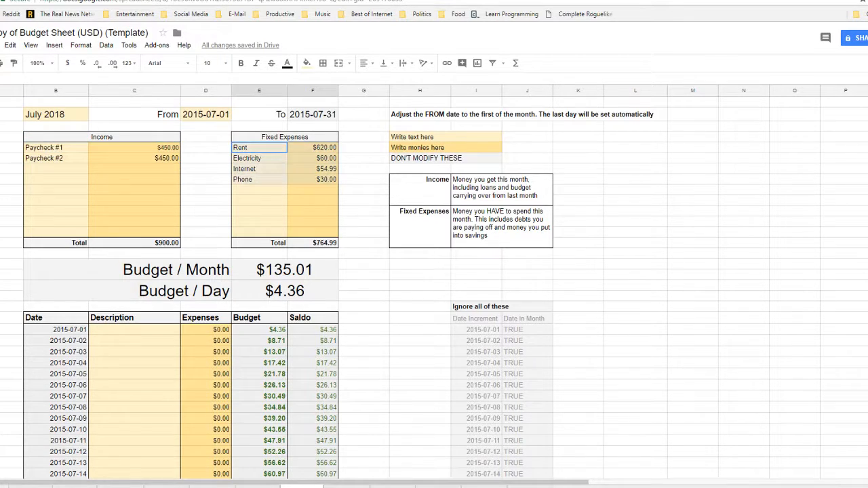
pyautogui.click(134, 148)
pyautogui.click(134, 158)
pyautogui.click(134, 148)
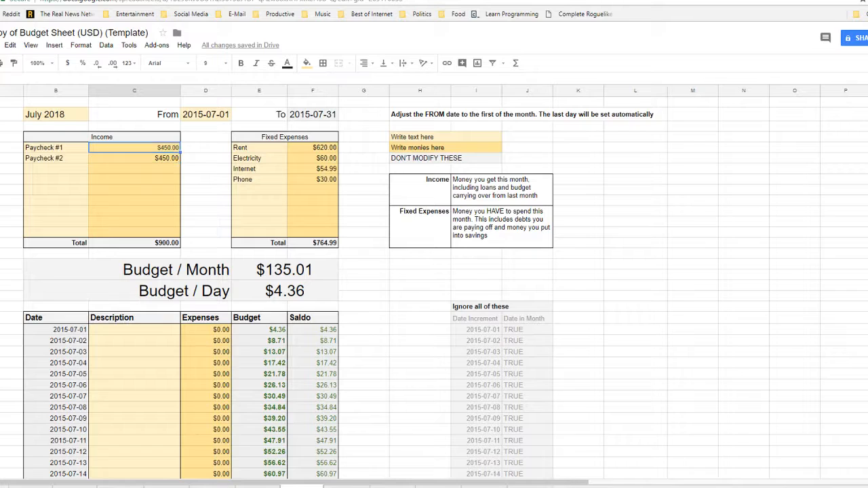
pyautogui.click(134, 158)
pyautogui.click(134, 148)
pyautogui.click(134, 158)
pyautogui.click(134, 147)
# Step: Look over the daily expense table, the monthly and daily budget figures, and the Fixed Expenses entries from Rent to Phone
pyautogui.scroll(-5, 434, 285)
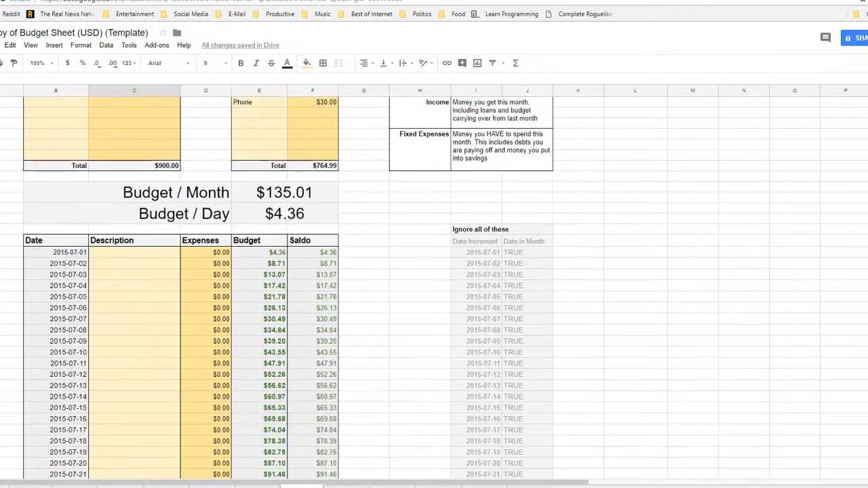
pyautogui.scroll(5, 434, 285)
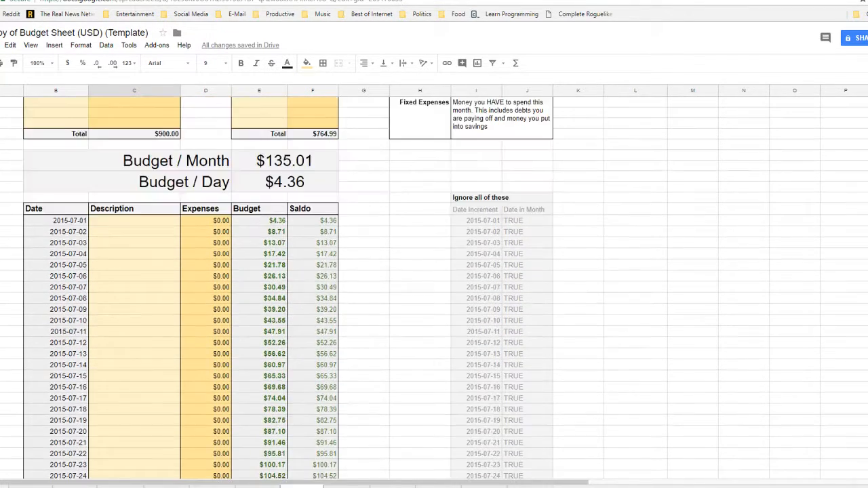
pyautogui.click(364, 275)
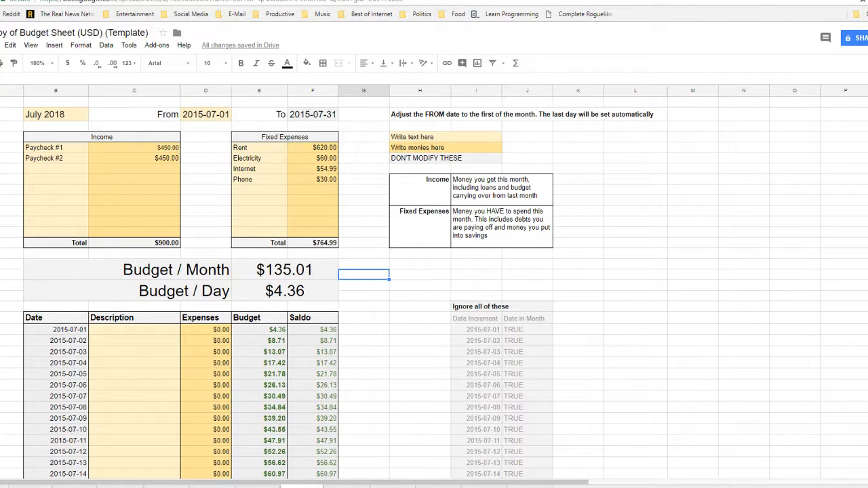
pyautogui.click(365, 263)
pyautogui.click(205, 179)
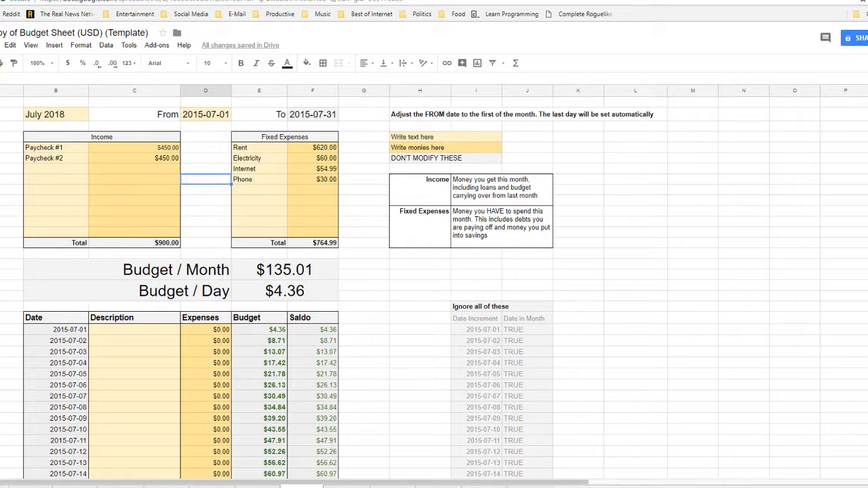
pyautogui.click(259, 179)
pyautogui.moveTo(259, 148); pyautogui.dragTo(313, 179)
pyautogui.click(364, 169)
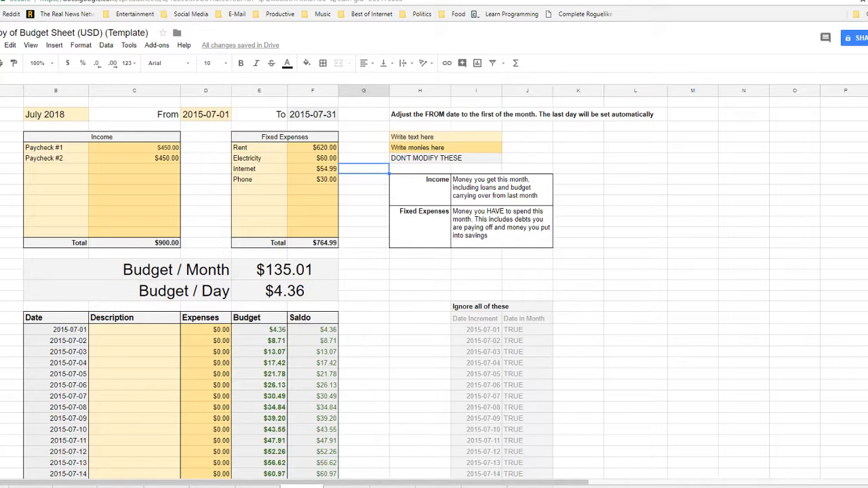
# Step: Record "Petrol, Groceries" as the description for 2015-07-01 with an expense of 40
pyautogui.scroll(-4, 434, 292)
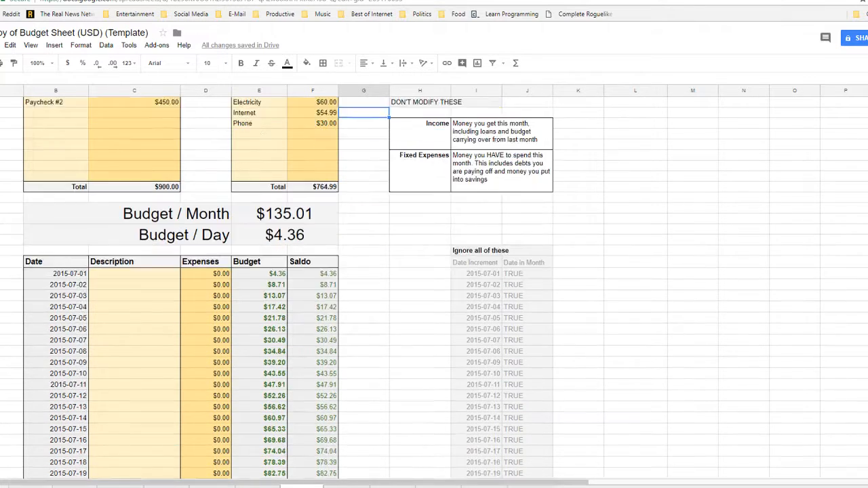
pyautogui.click(134, 125)
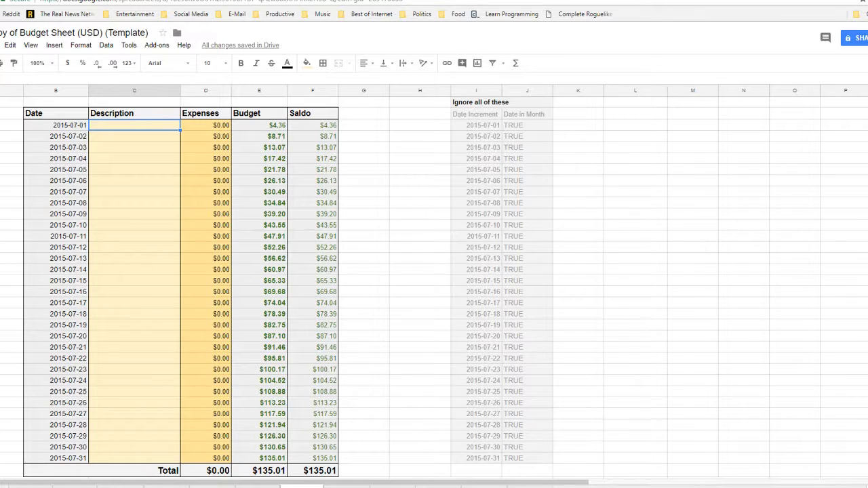
pyautogui.write('Petrol, Veg')
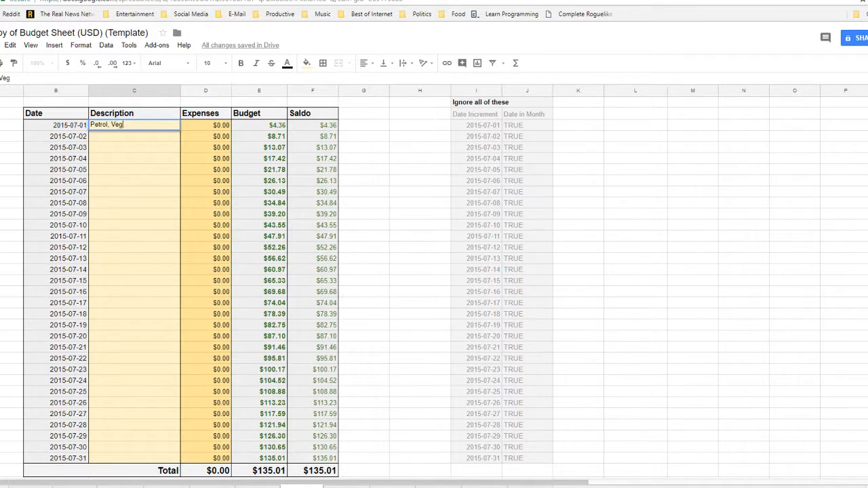
pyautogui.write('etable Broth,')
pyautogui.press('BackSpace')
pyautogui.press('BackSpace')
pyautogui.press('BackSpace')
pyautogui.press('BackSpace')
pyautogui.press('BackSpace')
pyautogui.press('BackSpace')
pyautogui.press('BackSpace')
pyautogui.press('BackSpace')
pyautogui.press('BackSpace')
pyautogui.press('BackSpace')
pyautogui.press('BackSpace')
pyautogui.press('BackSpace')
pyautogui.press('BackSpace')
pyautogui.press('BackSpace')
pyautogui.press('BackSpace')
pyautogui.press('BackSpace')
pyautogui.write('Groceries')
pyautogui.press('Tab')
pyautogui.write('40')
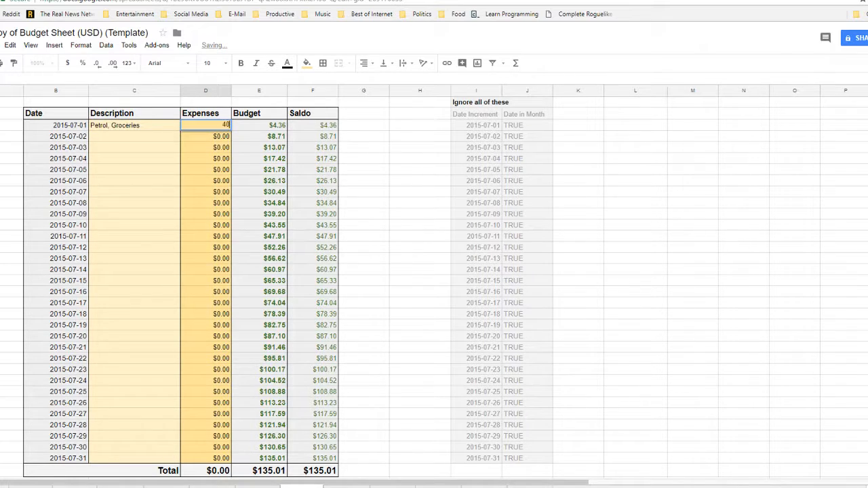
pyautogui.press('Return')
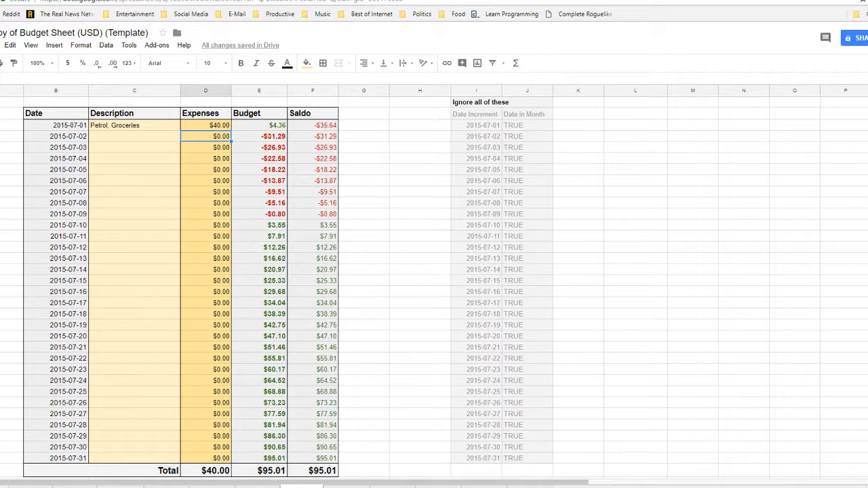
# Step: Check the Budget and Saldo values for 2015-07-01 and follow the Budget column down to 2015-07-09
pyautogui.press('Up')
pyautogui.press('Left')
pyautogui.press('Right')
pyautogui.press('Right')
pyautogui.press('Right')
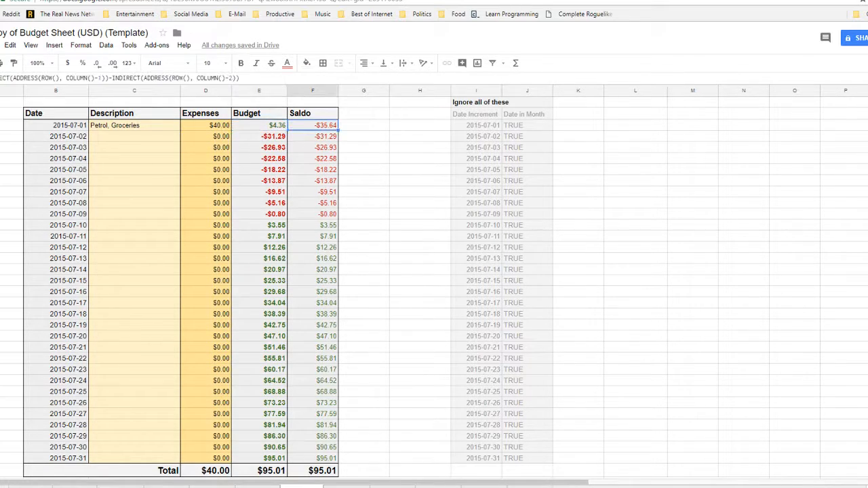
pyautogui.press('Left')
pyautogui.press('Left')
pyautogui.press('Left')
pyautogui.press('Right')
pyautogui.press('Right')
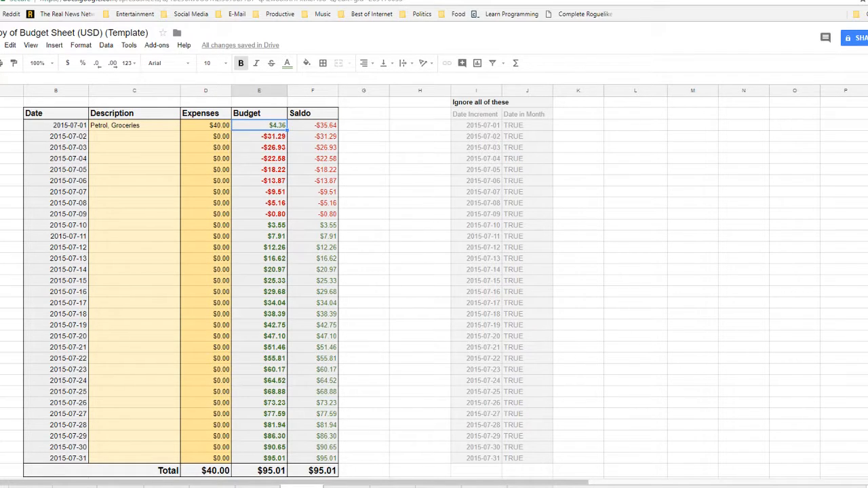
pyautogui.press('Down')
pyautogui.press('Down')
pyautogui.press('Down')
pyautogui.press('Down')
pyautogui.press('Down')
pyautogui.press('Down')
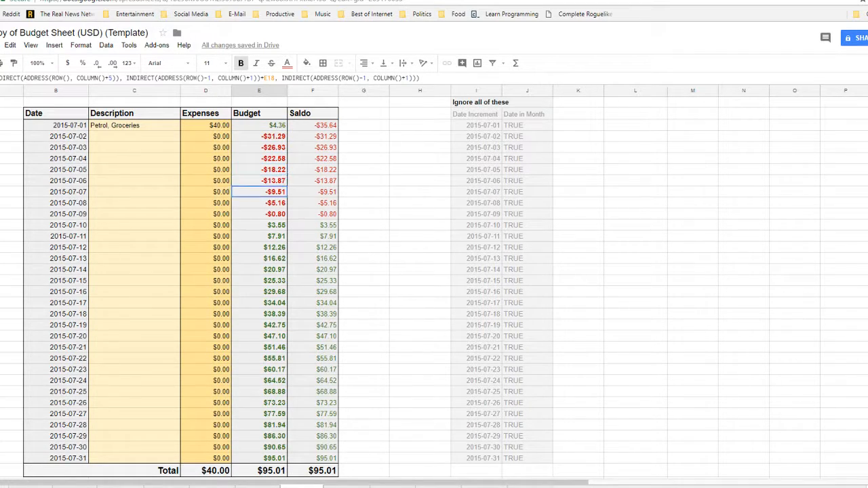
pyautogui.press('Down')
pyautogui.press('Down')
# Step: Review the paycheck amounts, the fixed expense amounts and the Budget / Day figure above the daily table
pyautogui.scroll(5, 434, 288)
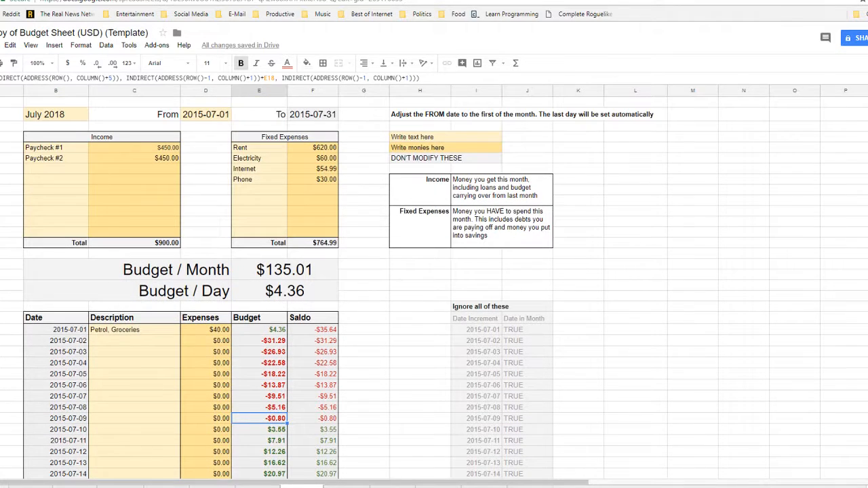
pyautogui.scroll(-3, 434, 289)
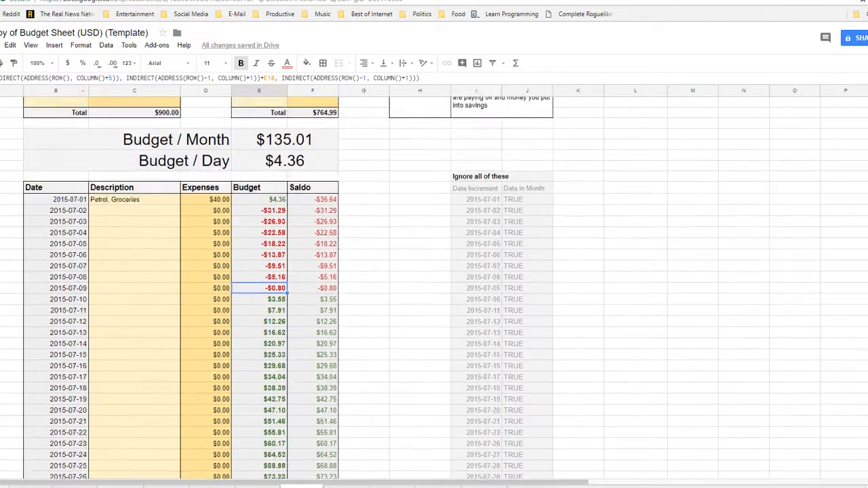
pyautogui.scroll(1, 434, 288)
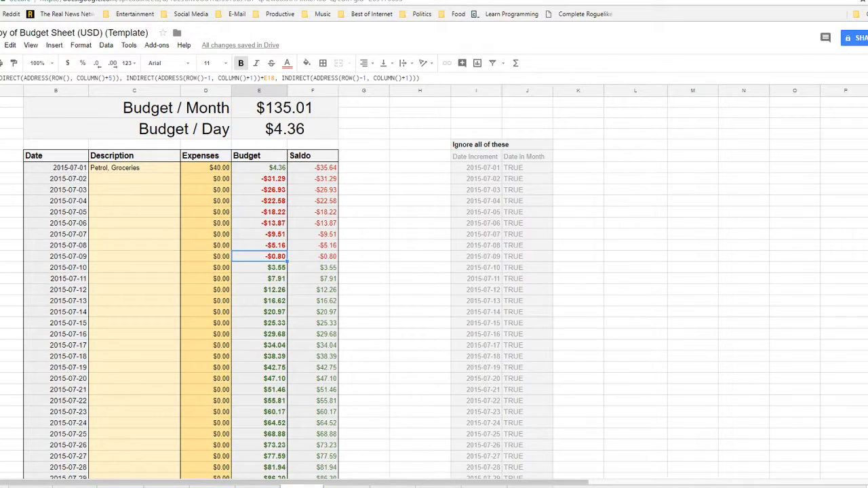
pyautogui.scroll(5, 434, 288)
pyautogui.moveTo(134, 148); pyautogui.dragTo(135, 159)
pyautogui.moveTo(313, 147); pyautogui.dragTo(312, 180)
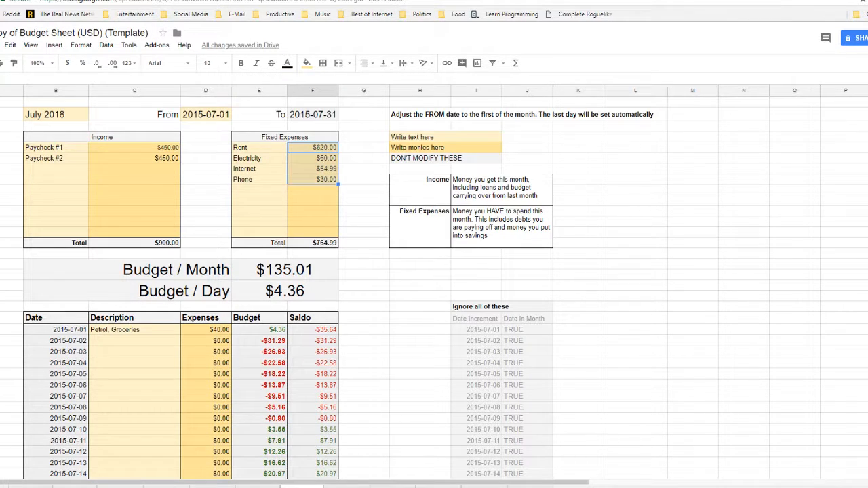
pyautogui.click(285, 291)
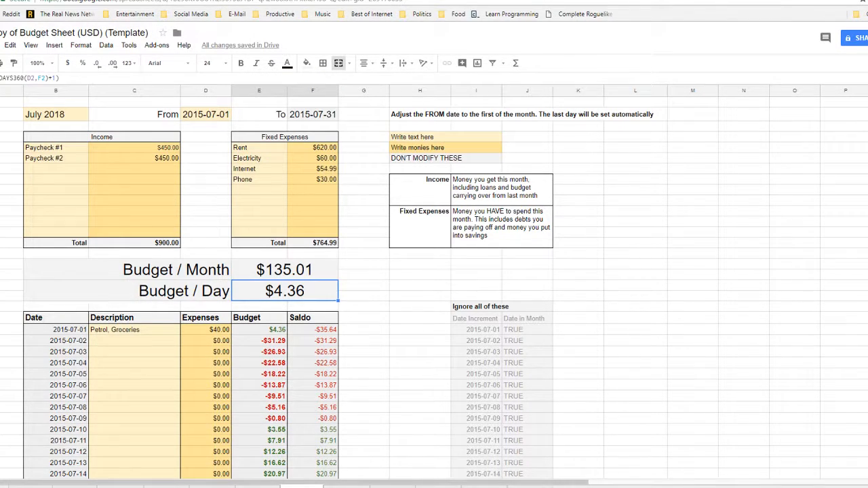
# Step: Record "Lunch" as the description for 2015-07-02 with an expense of 17
pyautogui.scroll(-3, 135, 210)
pyautogui.click(135, 210)
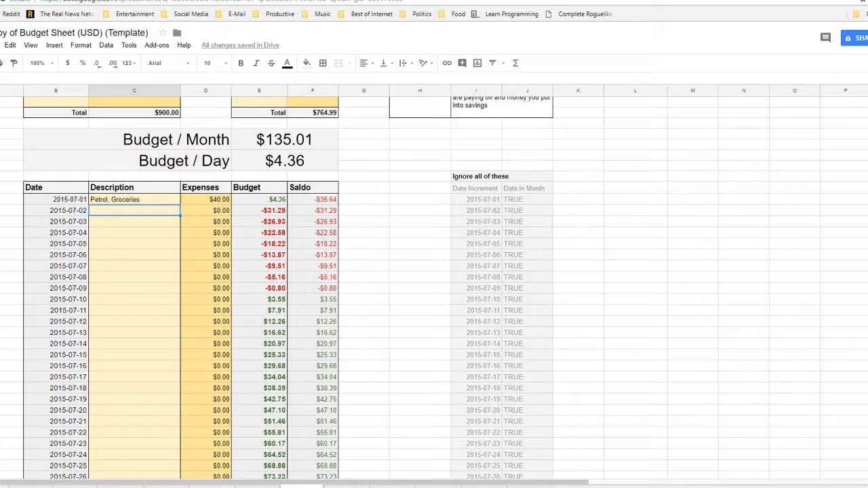
pyautogui.write('Lunch')
pyautogui.press('Tab')
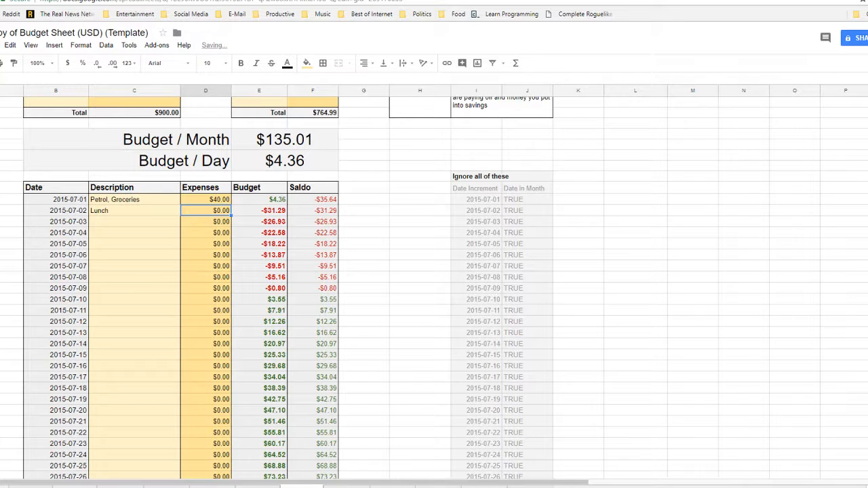
pyautogui.write('17')
pyautogui.press('Return')
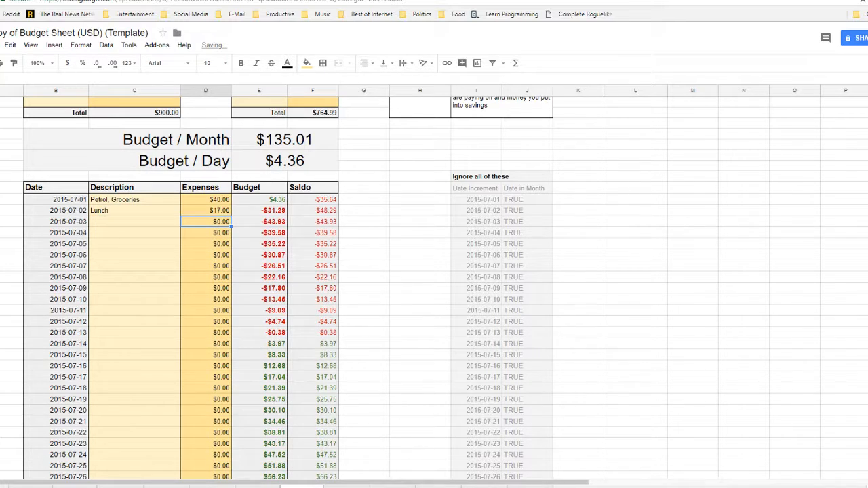
# Step: Examine the Budget values from 2015-07-02 to 2015-07-13 and the Saldo value for 2015-07-14
pyautogui.moveTo(259, 211); pyautogui.dragTo(259, 332)
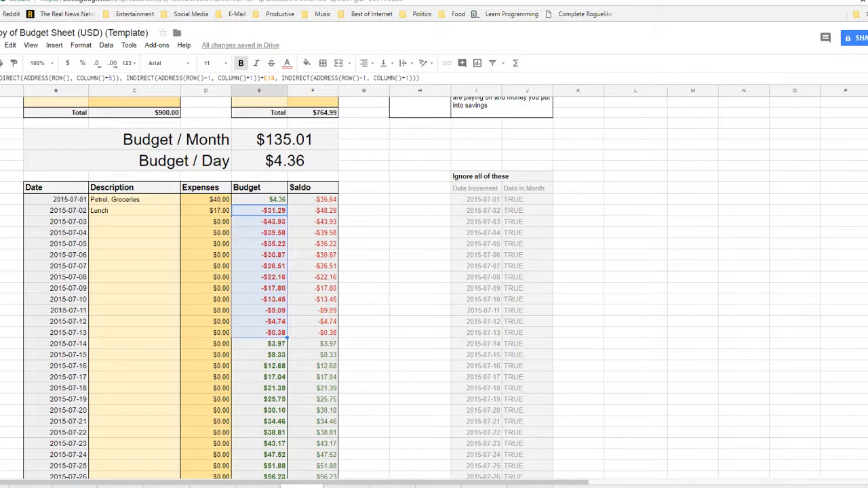
pyautogui.click(363, 311)
pyautogui.scroll(-1, 364, 310)
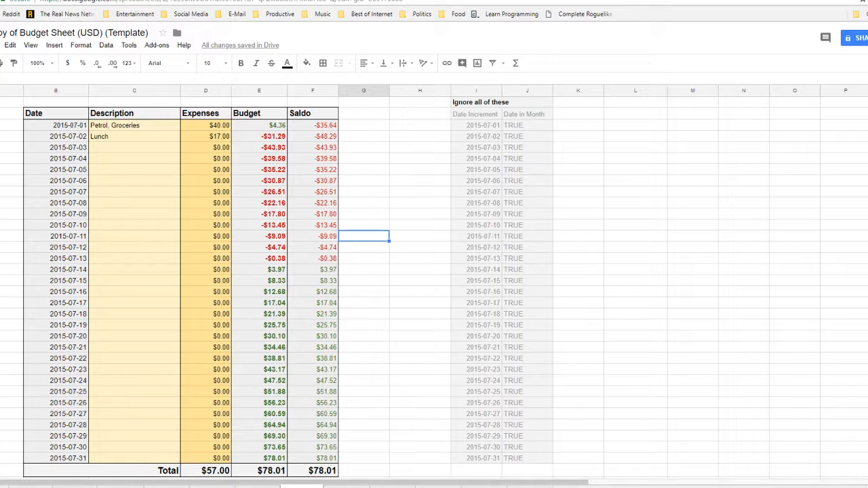
pyautogui.moveTo(135, 147); pyautogui.dragTo(309, 269)
pyautogui.moveTo(134, 259); pyautogui.dragTo(309, 269)
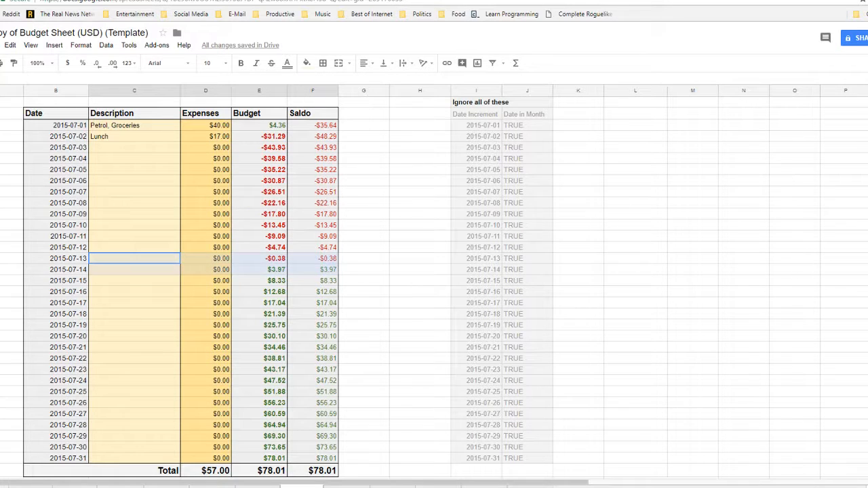
pyautogui.click(312, 269)
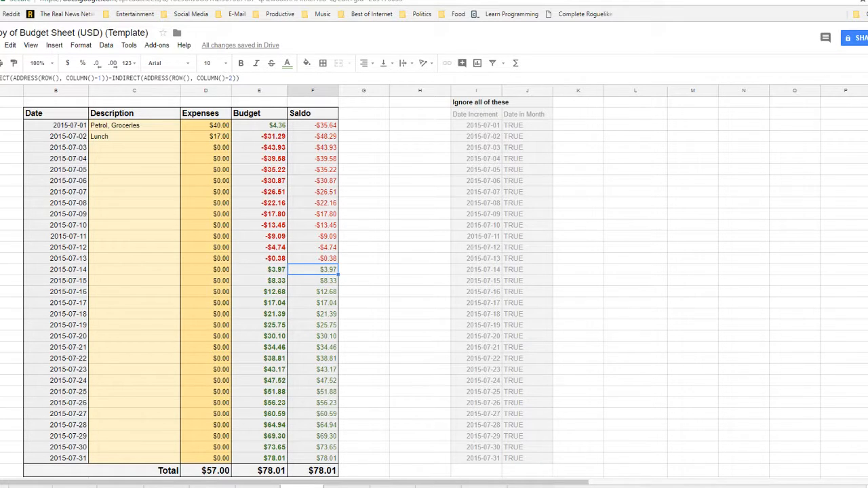
pyautogui.click(135, 270)
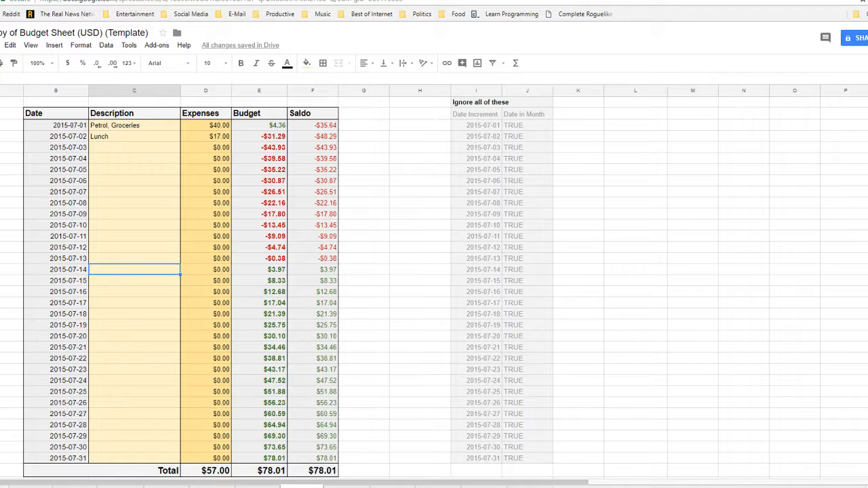
pyautogui.write('2.50')
pyautogui.press('Return')
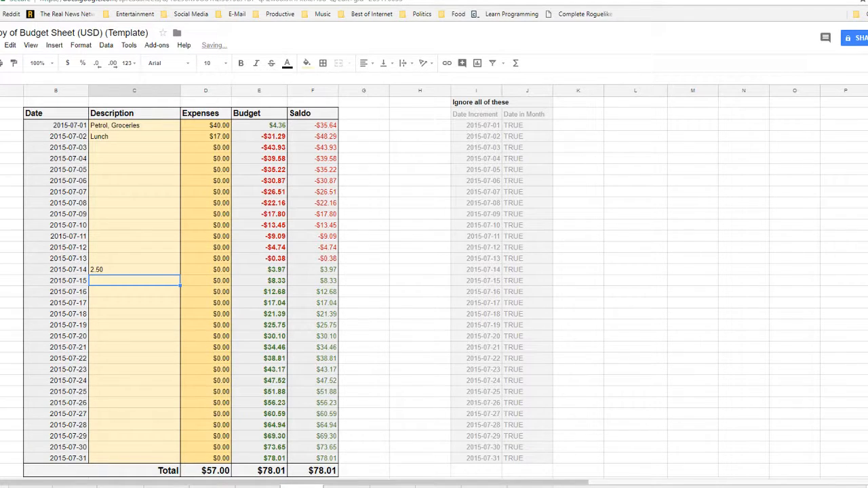
# Step: Record "Rockstar" as the description for 2015-07-14 with an expense of 2.50
pyautogui.click(134, 269)
pyautogui.write('Rockst')
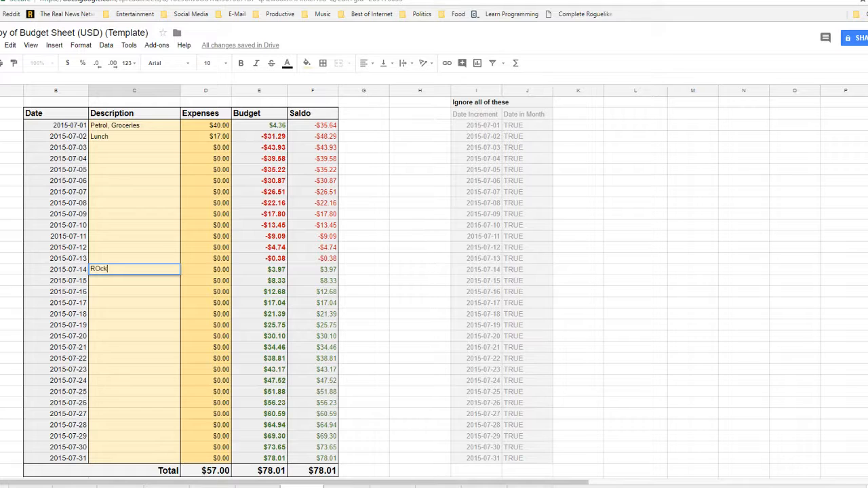
pyautogui.write('ar')
pyautogui.press('Tab')
pyautogui.write('2.50')
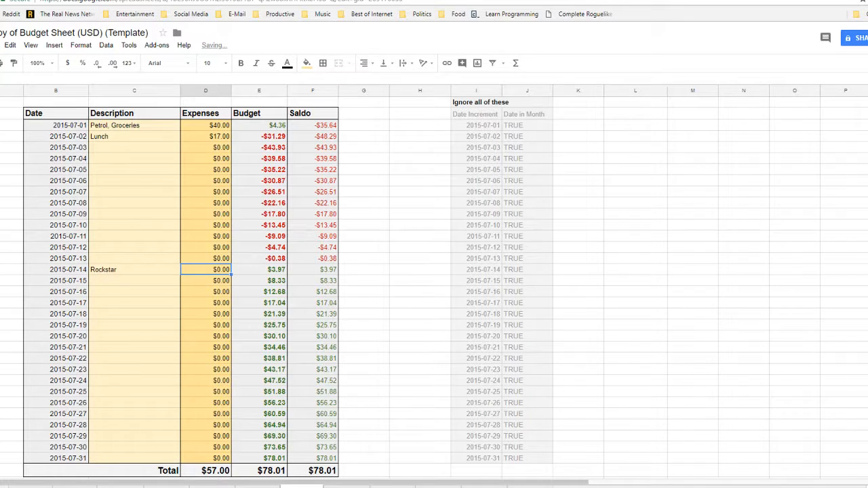
pyautogui.press('Return')
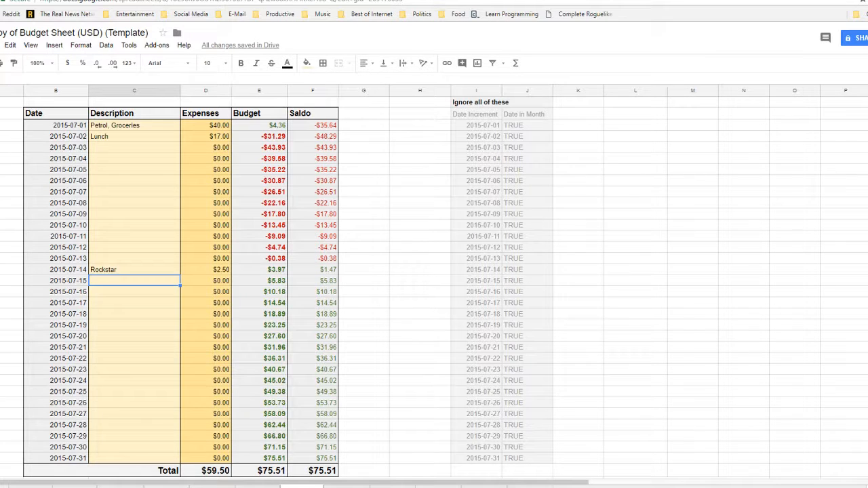
# Step: Compare the Budget and Saldo values day by day from 2015-07-14 to 2015-07-16
pyautogui.click(313, 114)
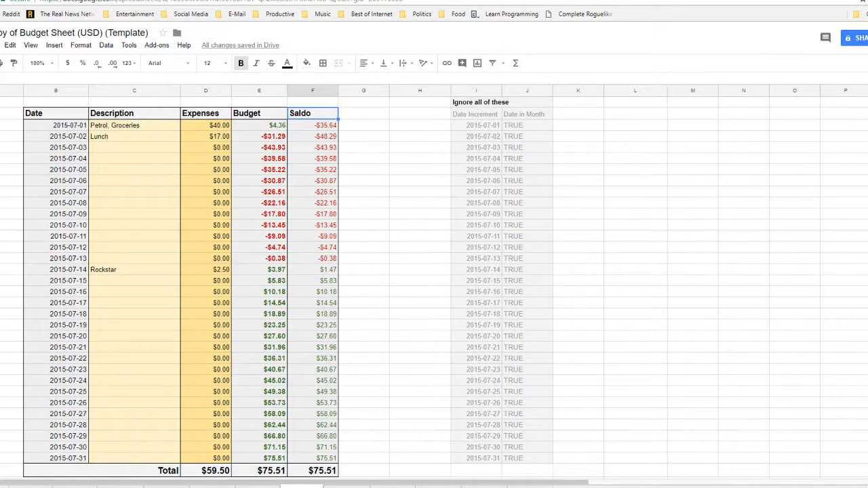
pyautogui.click(259, 270)
pyautogui.click(312, 270)
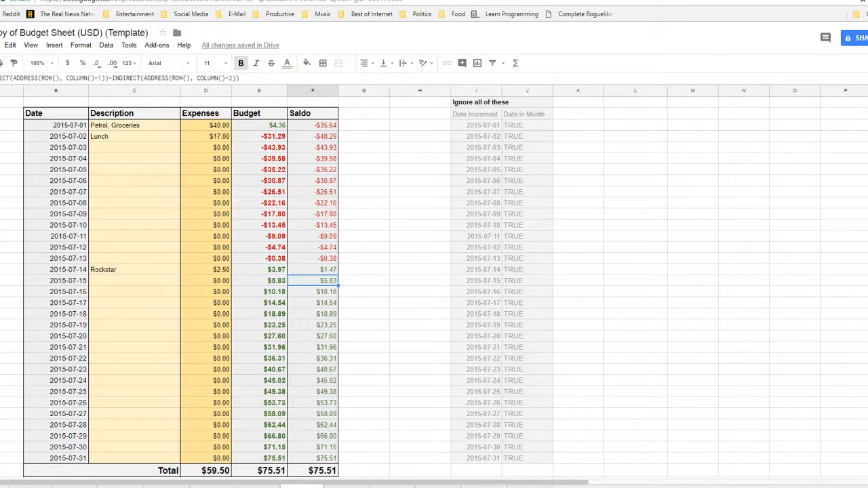
pyautogui.press('Left')
pyautogui.press('Down')
pyautogui.press('Right')
pyautogui.press('Left')
pyautogui.press('Down')
pyautogui.press('Right')
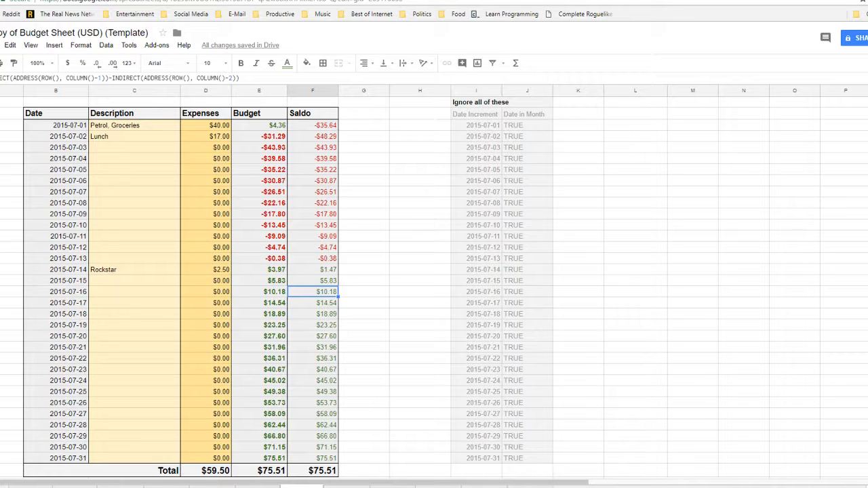
# Step: Set the Paycheck #1 income amount to 520
pyautogui.click(134, 270)
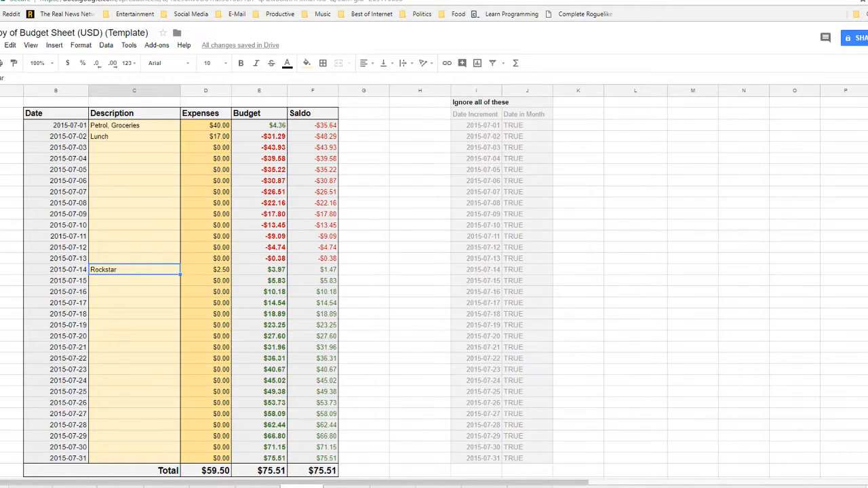
pyautogui.scroll(5, 434, 271)
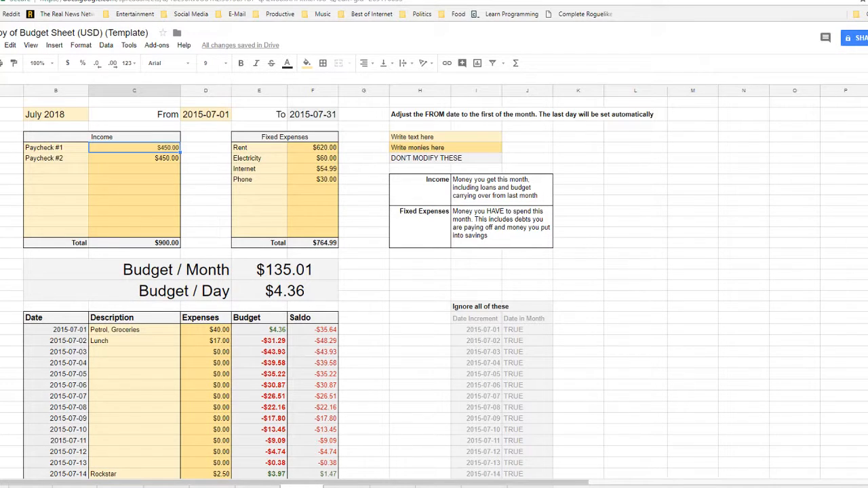
pyautogui.write('520')
pyautogui.press('Return')
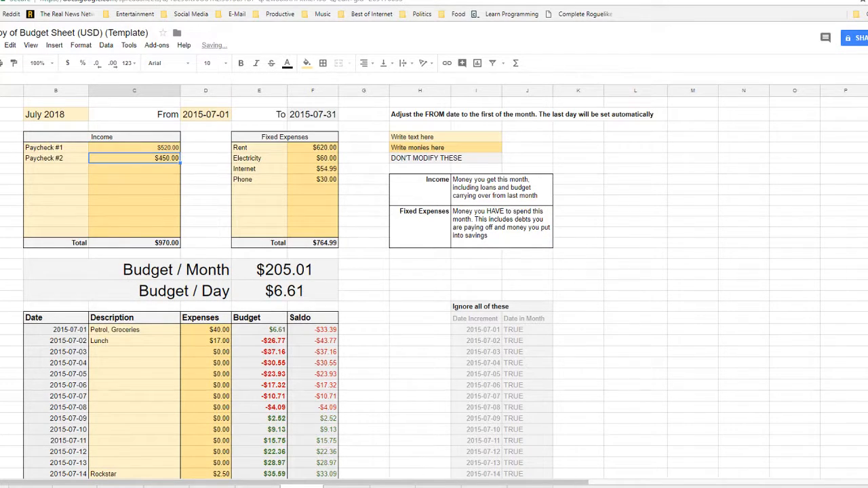
# Step: Examine the daily Budget and Saldo values down to the Expenses, Budget and Saldo cells of 2015-07-31
pyautogui.scroll(-2, 434, 284)
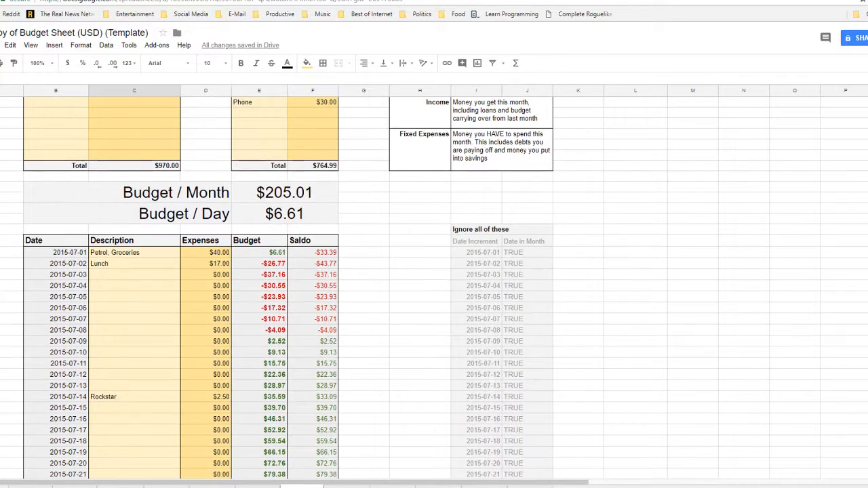
pyautogui.scroll(-1, 434, 285)
pyautogui.click(134, 289)
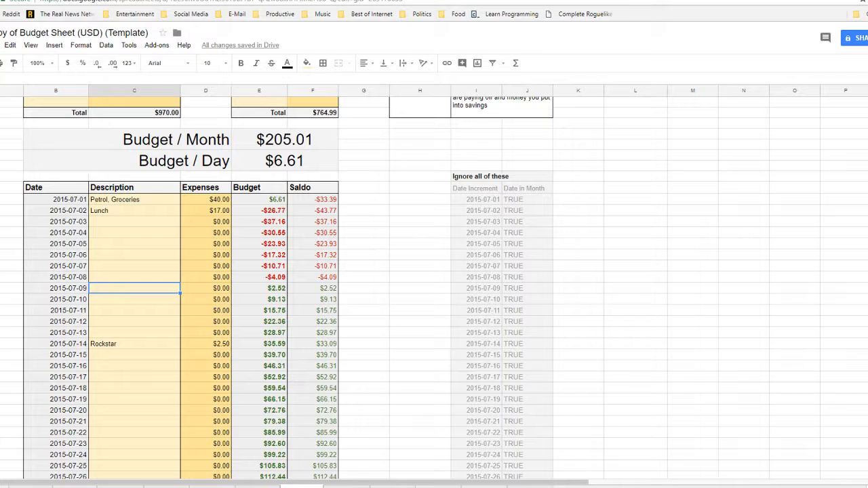
pyautogui.scroll(-3, 434, 285)
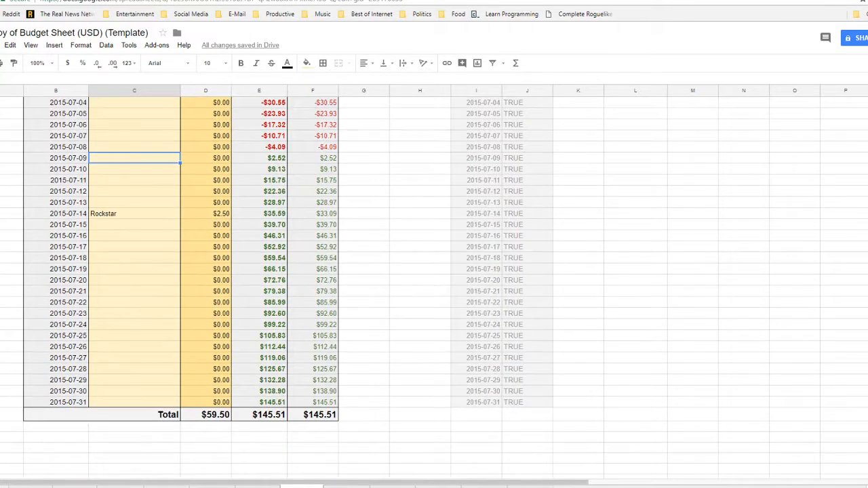
pyautogui.moveTo(313, 402); pyautogui.dragTo(206, 402)
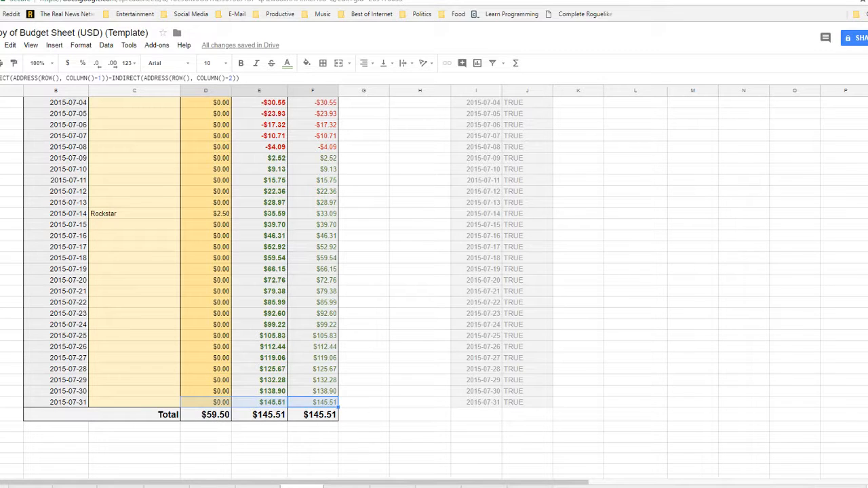
pyautogui.click(420, 325)
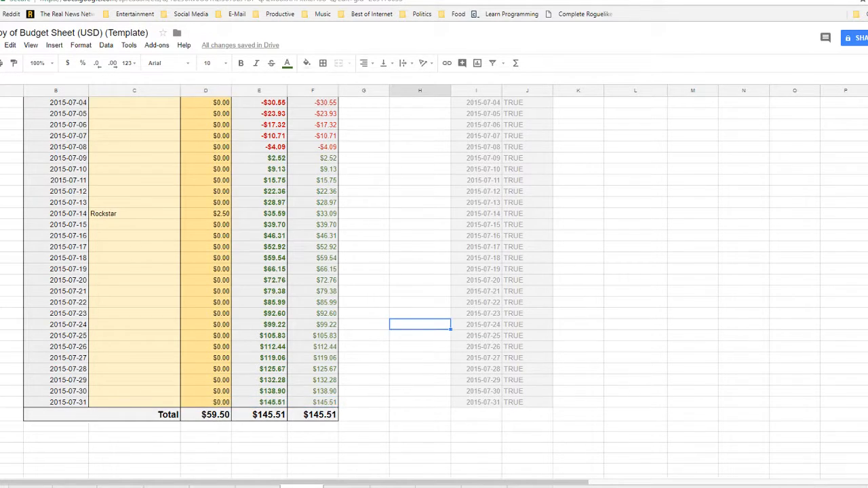
# Step: Compare the Budget values from 2015-07-02 to 2015-07-08 with the Budget / Day figure and the 2015-07-01 expense
pyautogui.scroll(3, 420, 325)
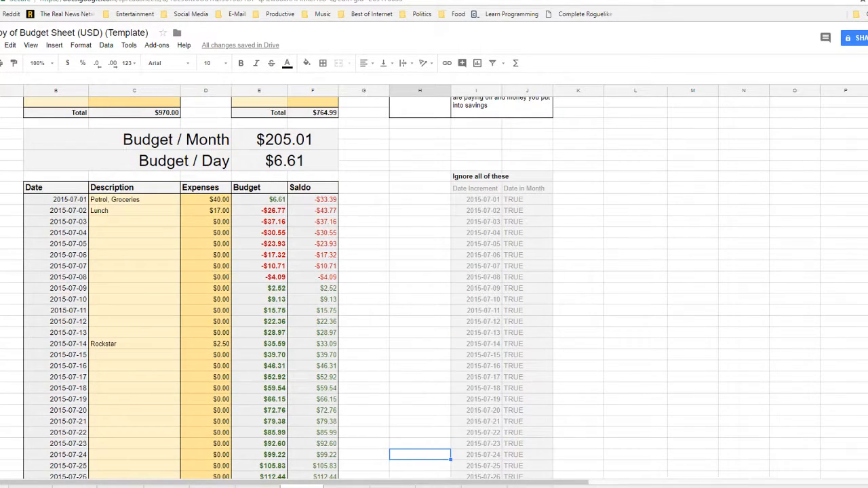
pyautogui.moveTo(259, 278)
pyautogui.mouseDown()
pyautogui.moveTo(259, 211)
pyautogui.moveTo(259, 278)
pyautogui.mouseUp()
pyautogui.click(312, 255)
pyautogui.click(285, 161)
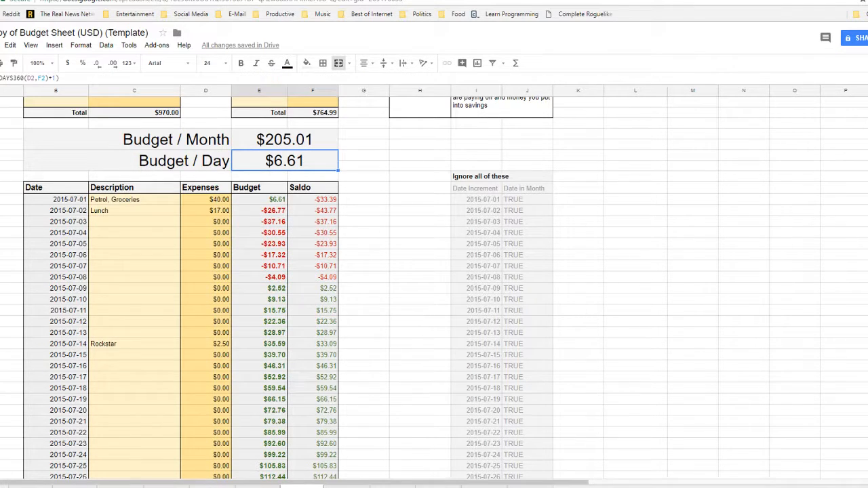
pyautogui.moveTo(259, 210); pyautogui.dragTo(259, 278)
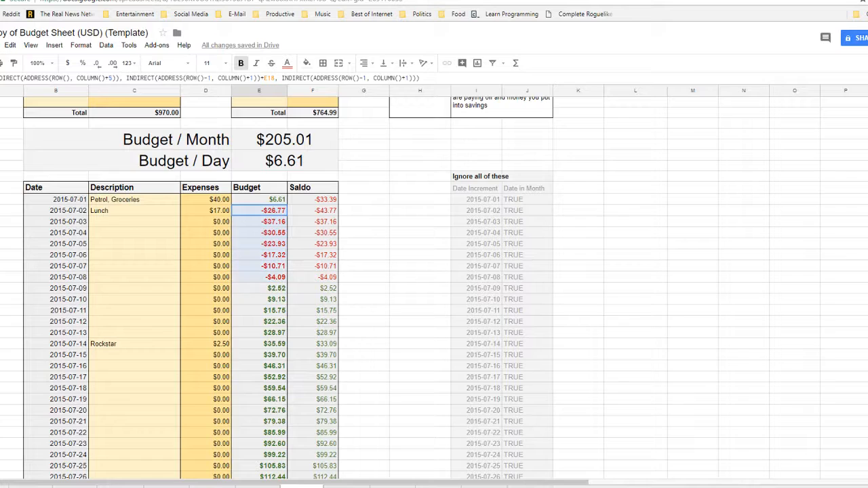
pyautogui.click(259, 244)
pyautogui.click(206, 200)
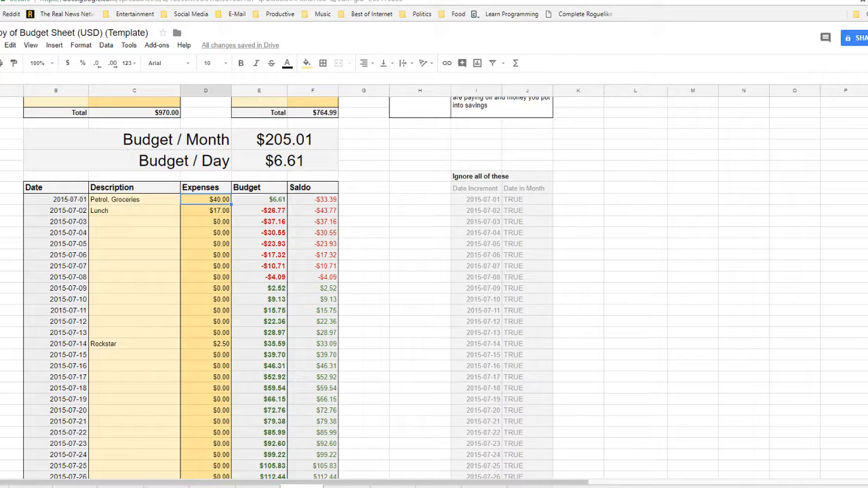
pyautogui.click(134, 288)
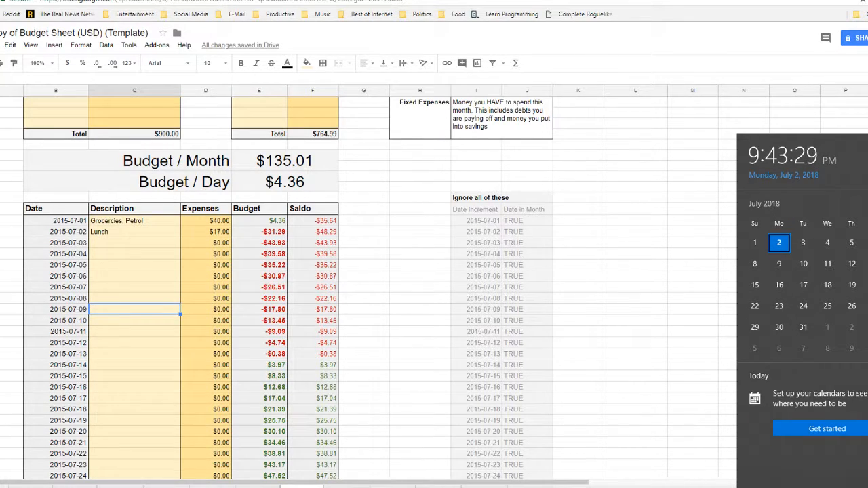
pyautogui.press('Escape')
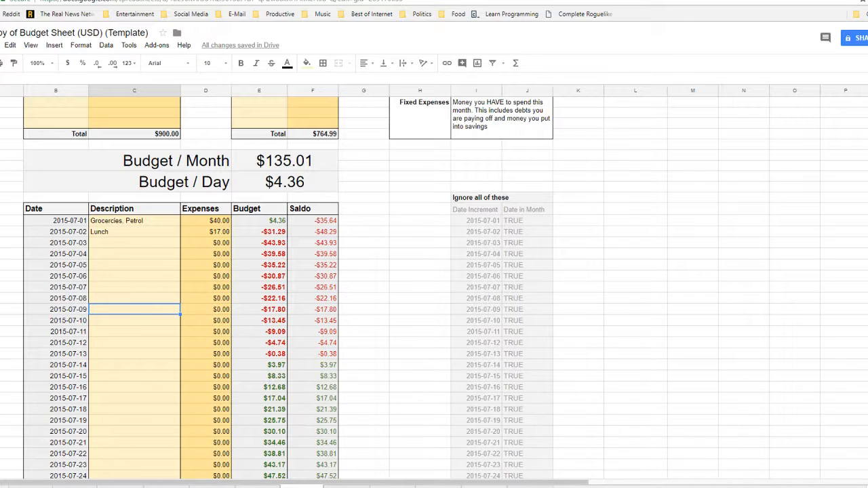
pyautogui.write('45')
pyautogui.press('BackSpace')
pyautogui.press('BackSpace')
pyautogui.press('Up')
pyautogui.write('45.00')
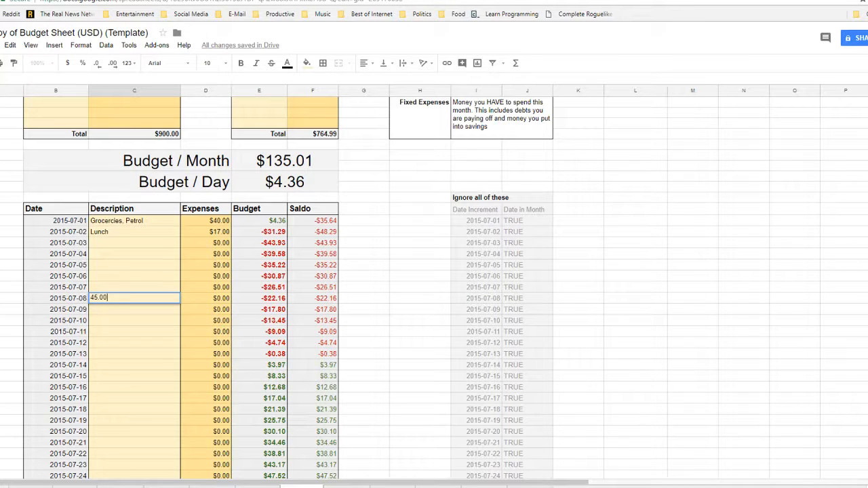
pyautogui.press('BackSpace')
pyautogui.press('BackSpace')
pyautogui.press('BackSpace')
pyautogui.press('BackSpace')
pyautogui.press('BackSpace')
# Step: Record "Bus Ticket" as the description for 2015-07-08 with an expense of 45.00
pyautogui.write('Bus Ticket')
pyautogui.press('Tab')
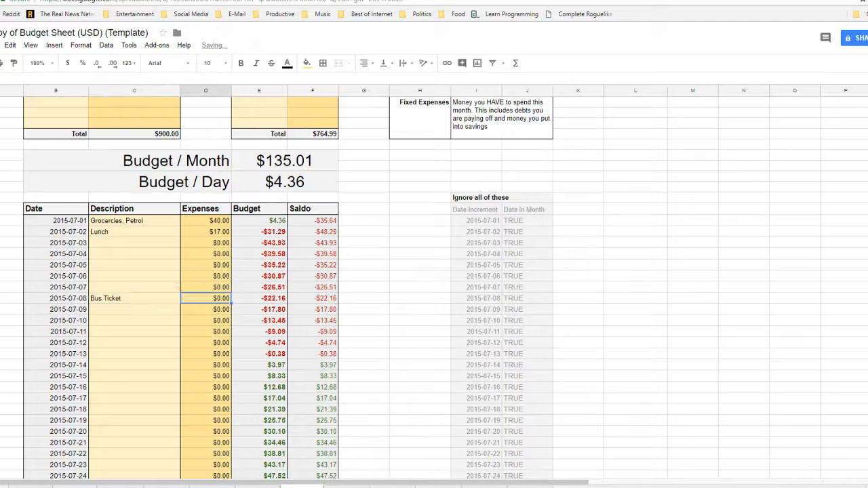
pyautogui.write('45.00')
pyautogui.press('Return')
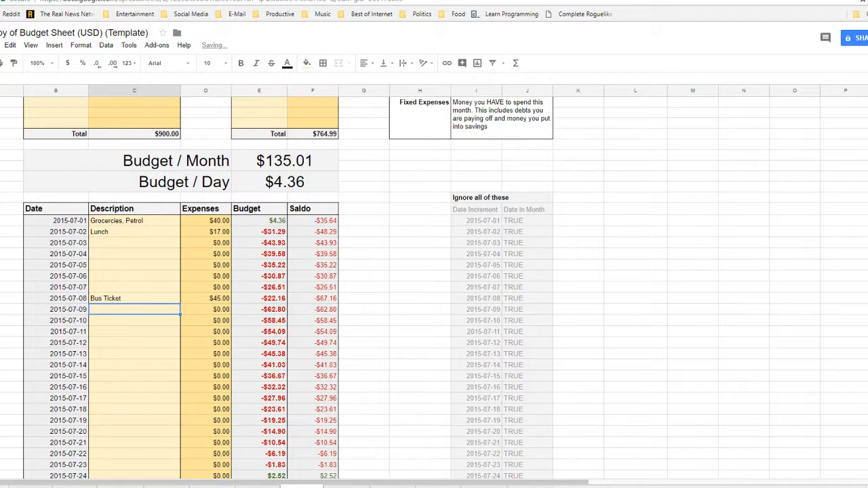
# Step: Examine the month-end Budget and Saldo totals and the two paychecks in the Income table
pyautogui.scroll(-5, 434, 272)
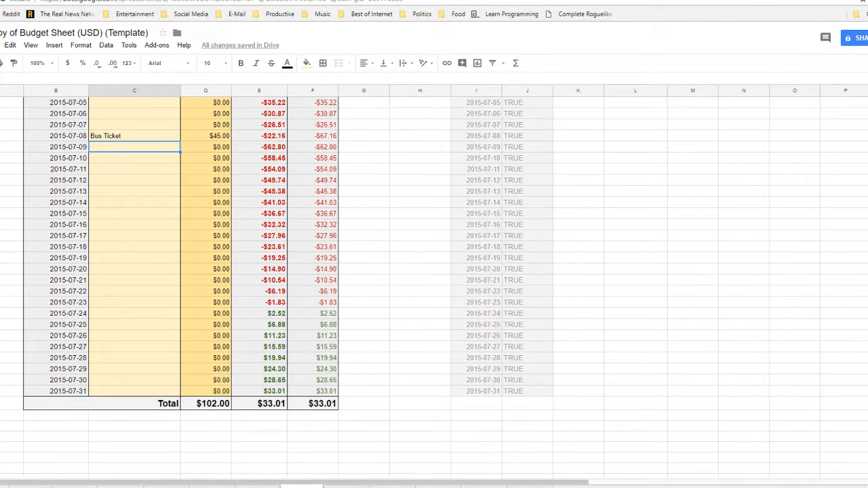
pyautogui.moveTo(260, 403); pyautogui.dragTo(312, 404)
pyautogui.click(419, 403)
pyautogui.scroll(4, 419, 339)
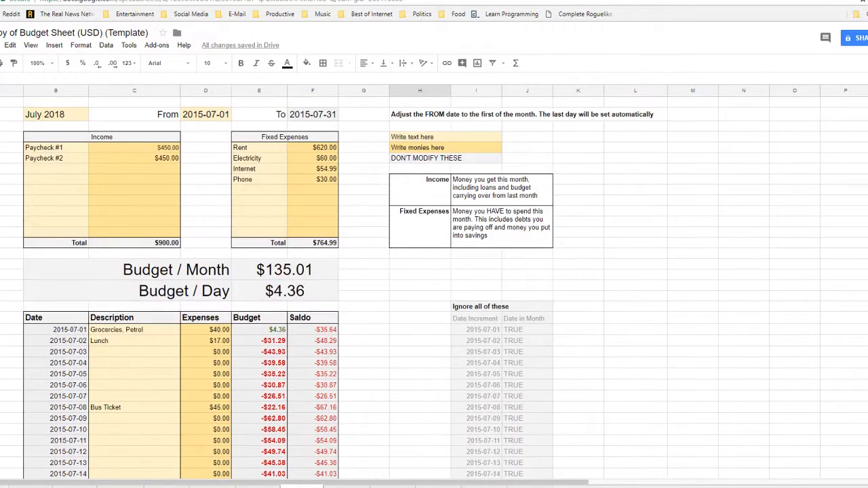
pyautogui.click(134, 147)
pyautogui.moveTo(134, 148); pyautogui.dragTo(75, 158)
pyautogui.click(363, 341)
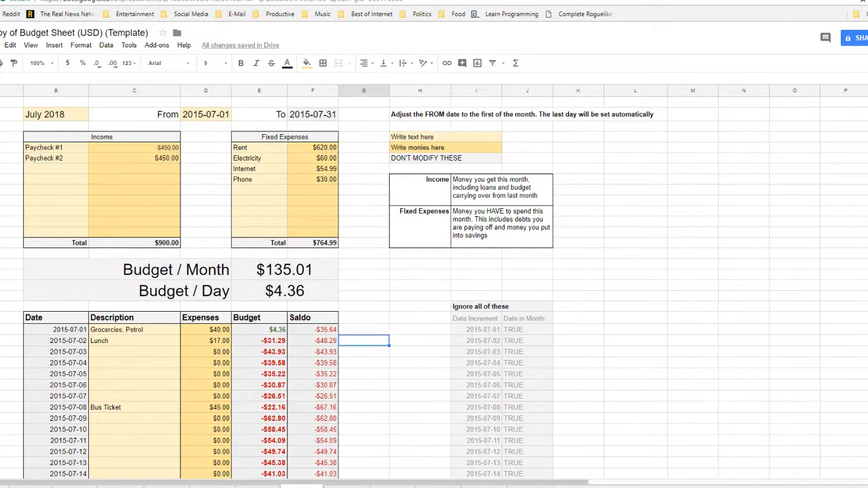
pyautogui.scroll(-4, 363, 340)
pyautogui.scroll(-2, 434, 272)
pyautogui.scroll(4, 434, 271)
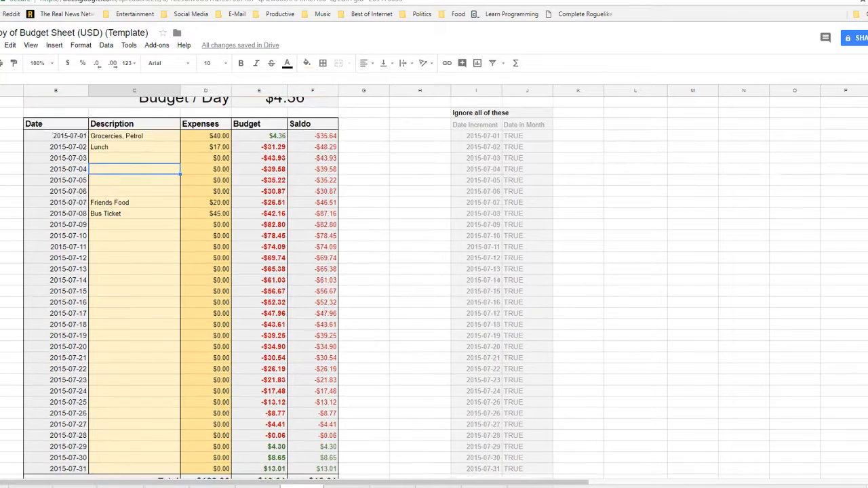
# Step: Add an income amount of 800 in the row below Paycheck #2
pyautogui.scroll(3, 434, 271)
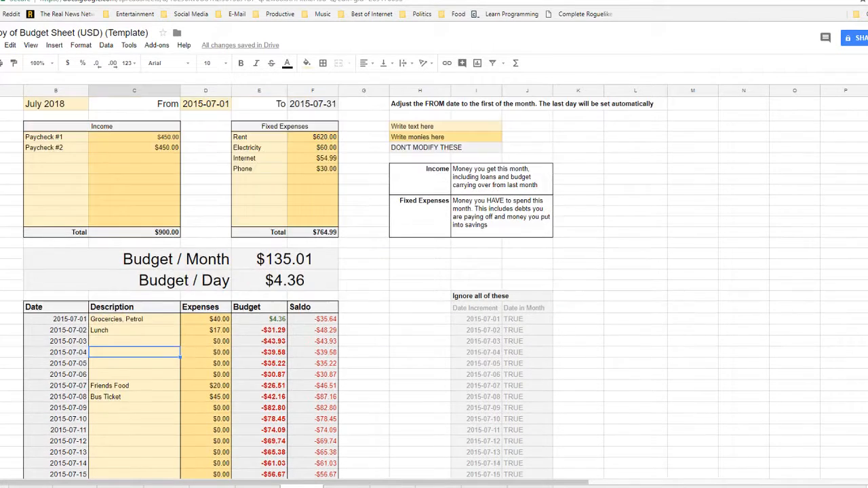
pyautogui.click(55, 147)
pyautogui.moveTo(56, 147); pyautogui.dragTo(134, 158)
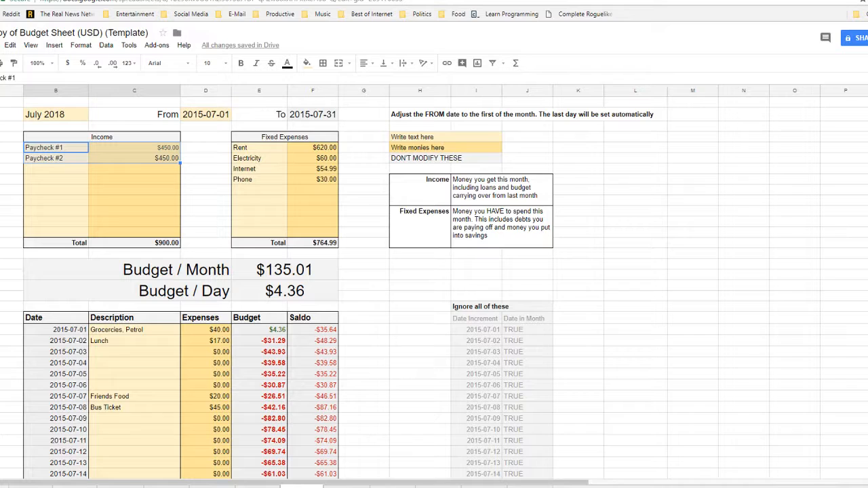
pyautogui.click(56, 169)
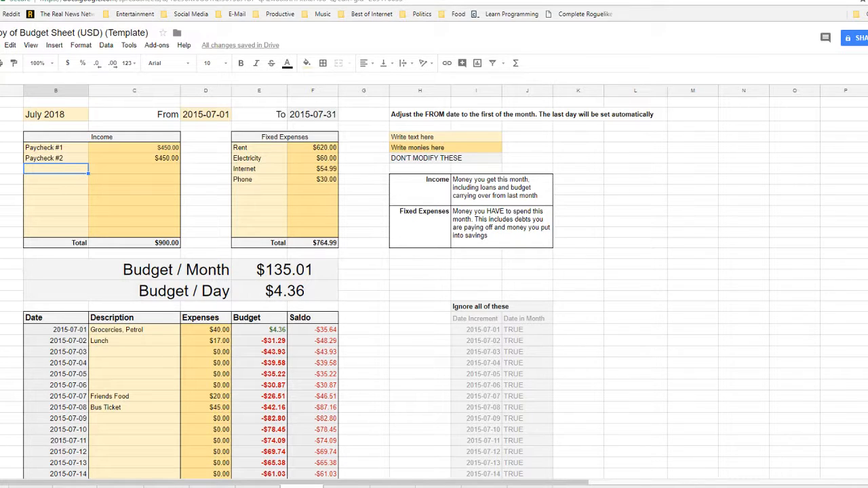
pyautogui.click(135, 169)
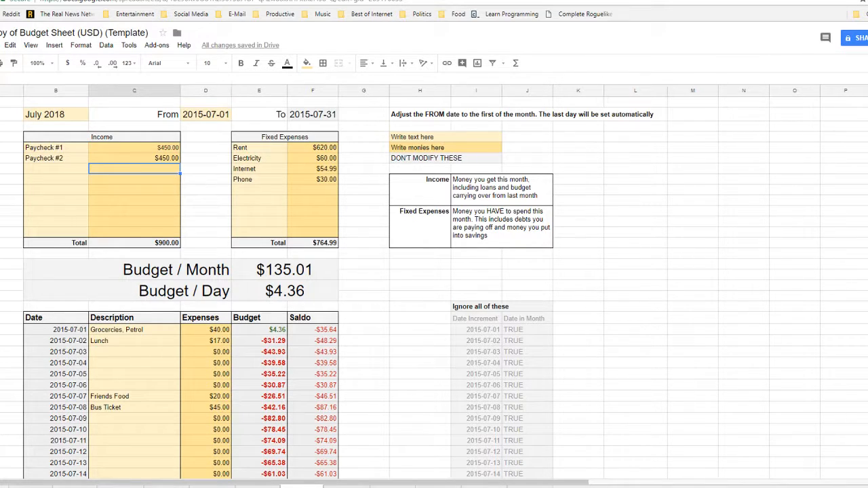
pyautogui.write('800')
pyautogui.press('Return')
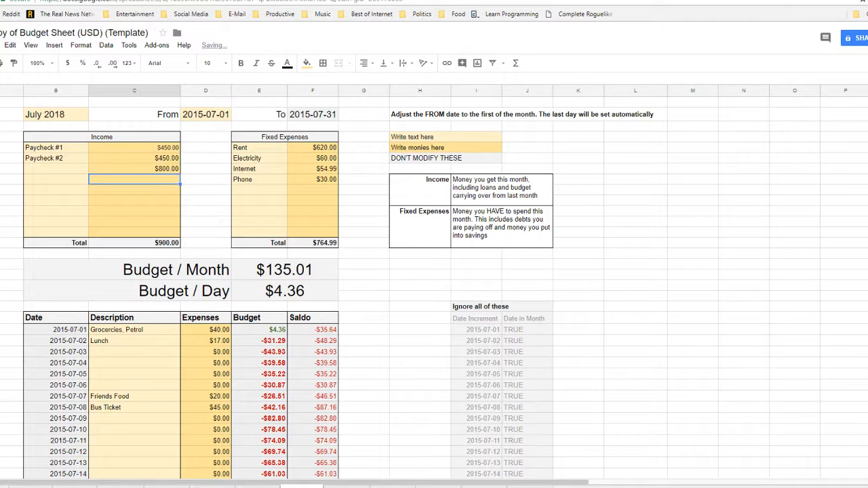
# Step: Check the daily values and the month-end Budget and Saldo totals with the extra income included
pyautogui.scroll(-3, 434, 285)
pyautogui.scroll(-3, 434, 285)
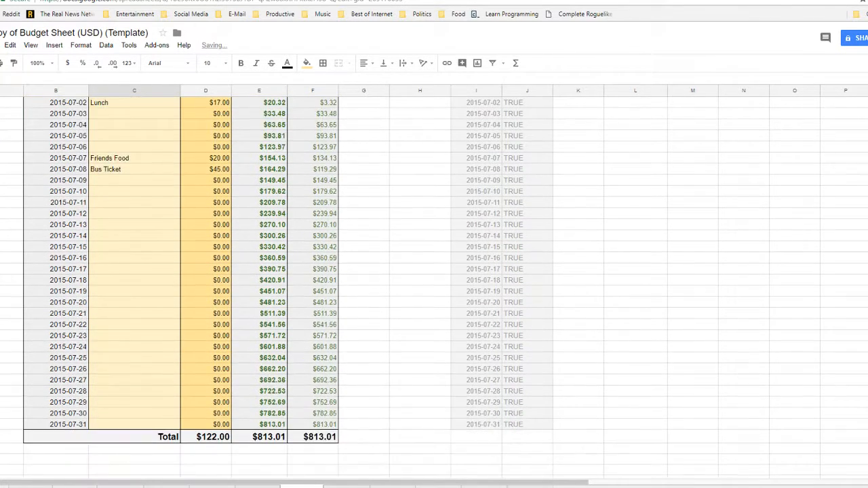
pyautogui.click(259, 348)
pyautogui.click(313, 348)
pyautogui.click(259, 348)
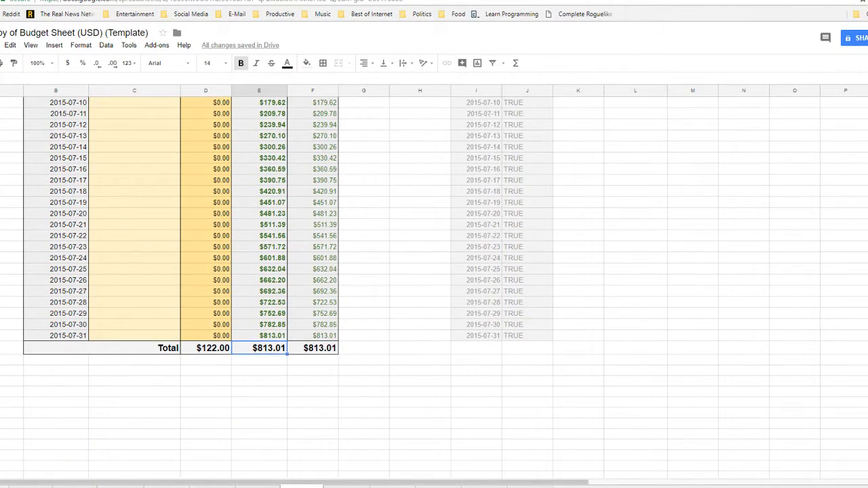
# Step: Delete the extra income amount below Paycheck #2
pyautogui.scroll(4, 434, 285)
pyautogui.click(134, 134)
pyautogui.press('Delete')
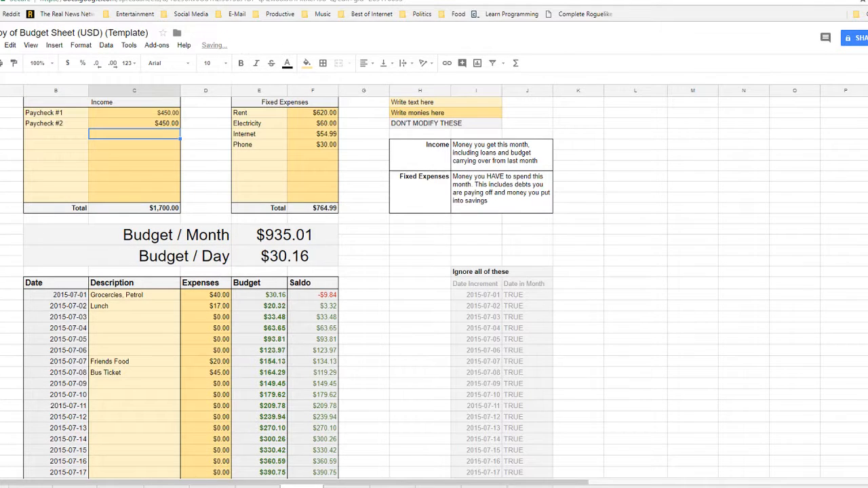
pyautogui.click(205, 156)
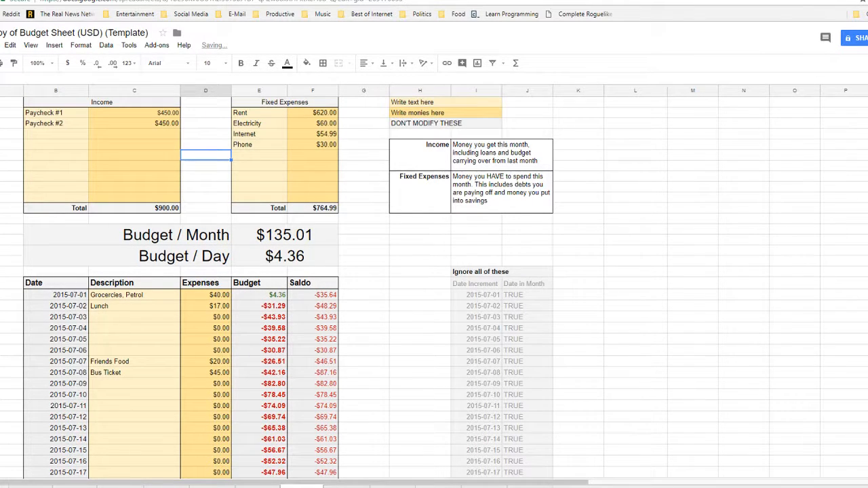
# Step: Check the 2015-07-31 Budget value and the month-end Budget and Saldo totals with only the two paychecks as income
pyautogui.scroll(-3, 434, 285)
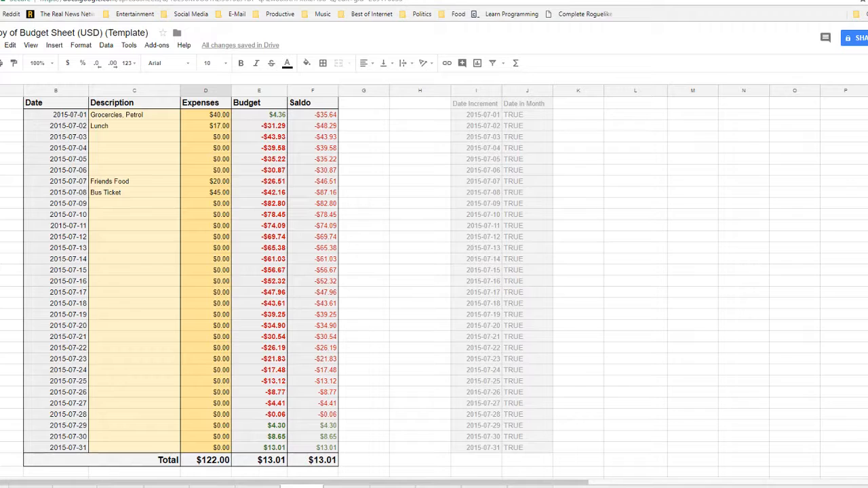
pyautogui.click(259, 447)
pyautogui.moveTo(259, 461); pyautogui.dragTo(312, 460)
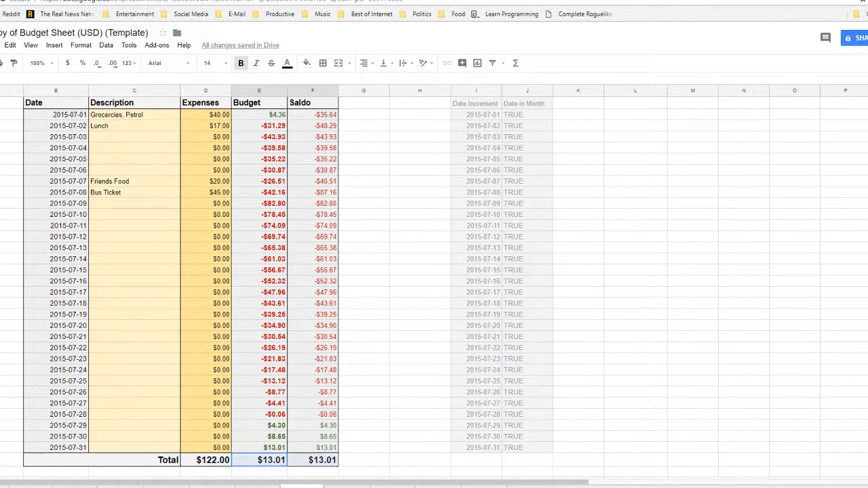
pyautogui.click(363, 404)
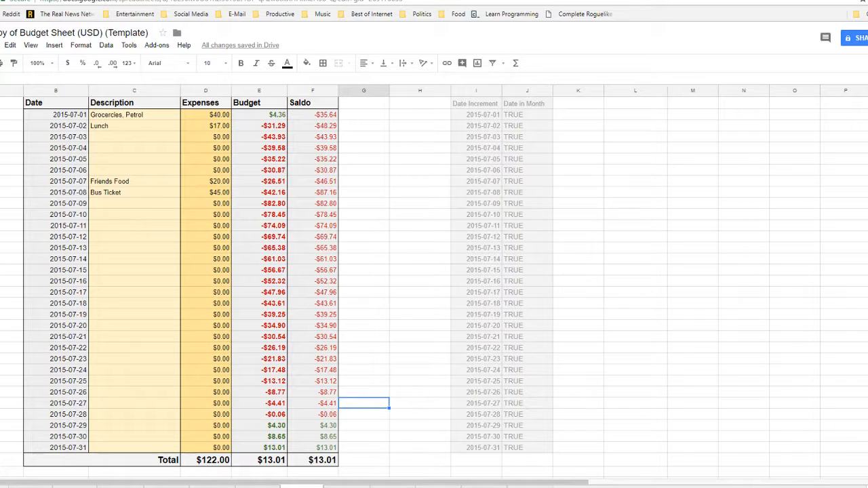
pyautogui.scroll(3, 434, 289)
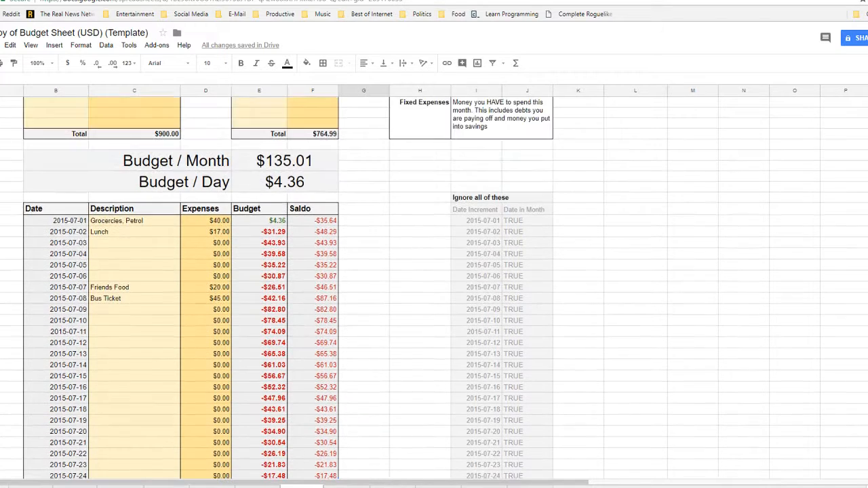
pyautogui.click(134, 265)
pyautogui.click(135, 254)
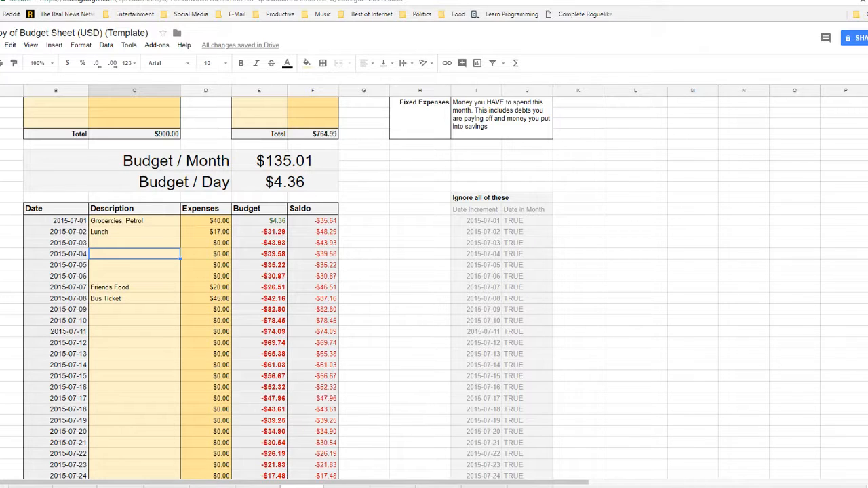
pyautogui.click(134, 243)
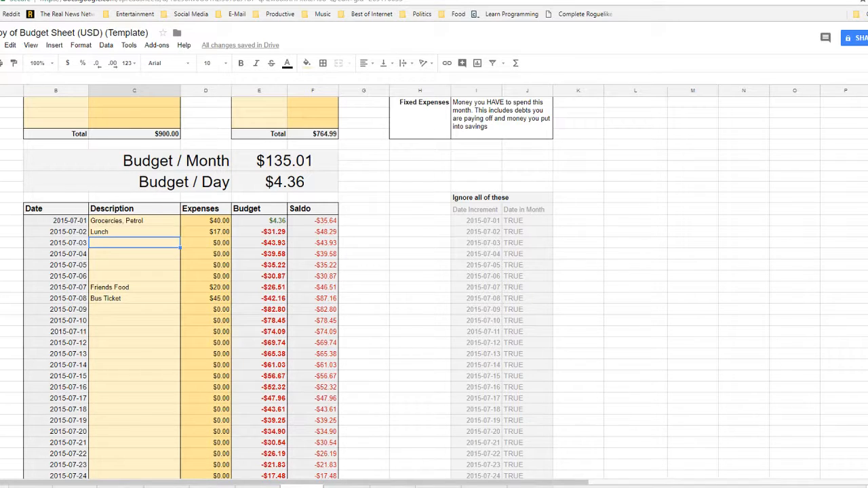
pyautogui.click(134, 254)
pyautogui.click(134, 265)
pyautogui.moveTo(135, 254); pyautogui.dragTo(134, 265)
pyautogui.click(134, 243)
pyautogui.moveTo(135, 253); pyautogui.dragTo(134, 266)
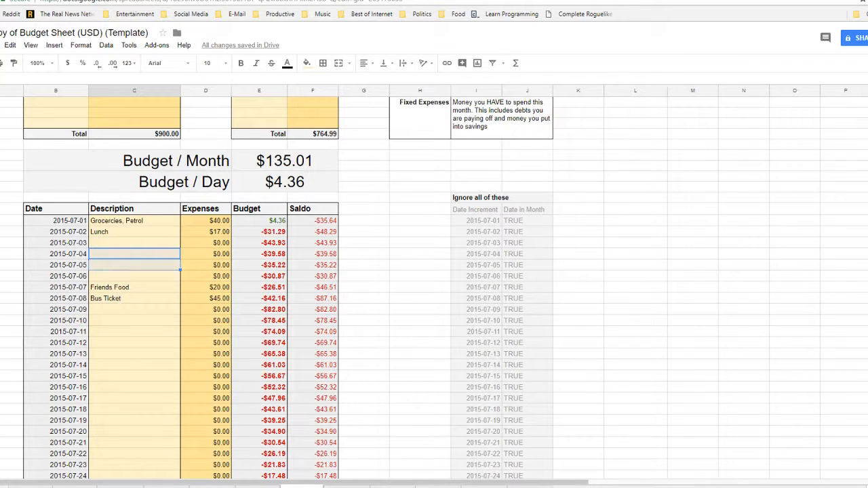
pyautogui.click(135, 243)
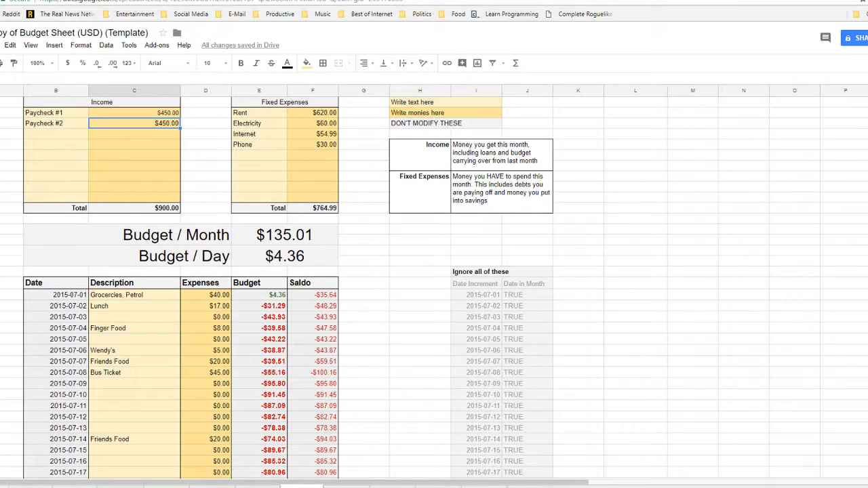
# Step: Review the logged July expense descriptions, including groceries, Finger Food, Wendy's, Friends Food and Bus Ticket, against the month-end Expenses, Budget and Saldo totals
pyautogui.scroll(-3, 434, 284)
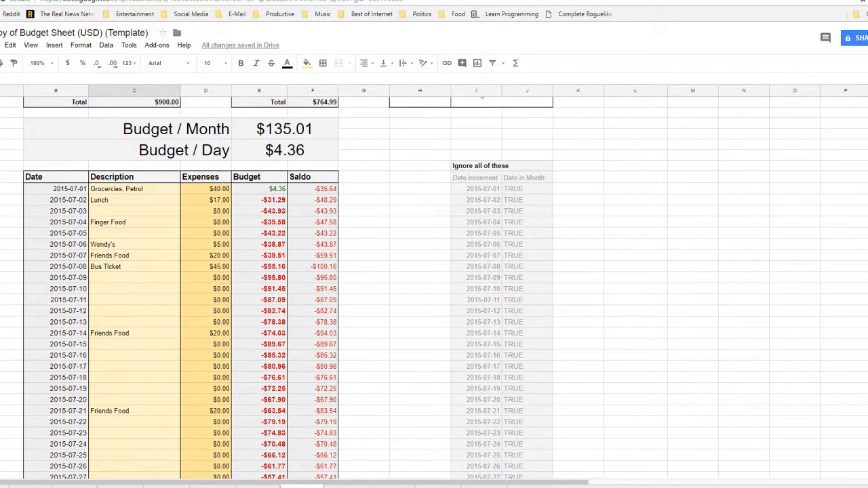
pyautogui.scroll(-2, 434, 285)
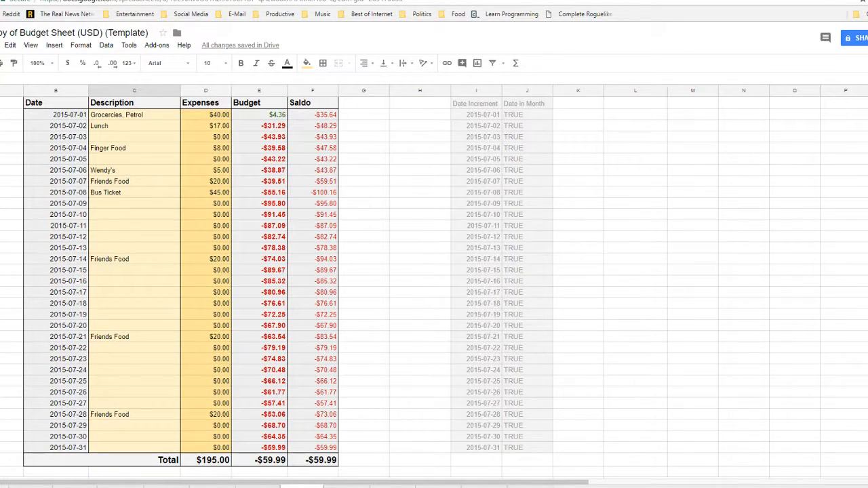
pyautogui.click(134, 115)
pyautogui.click(135, 148)
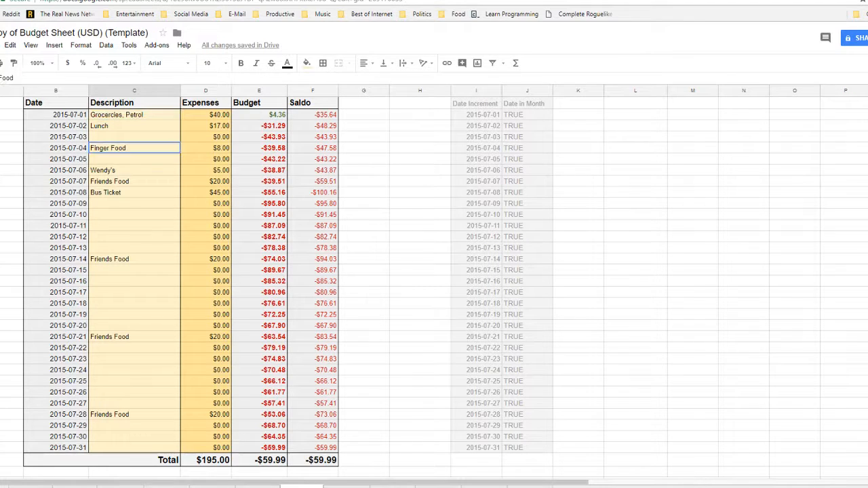
pyautogui.click(134, 171)
pyautogui.click(135, 181)
pyautogui.click(134, 193)
pyautogui.click(134, 259)
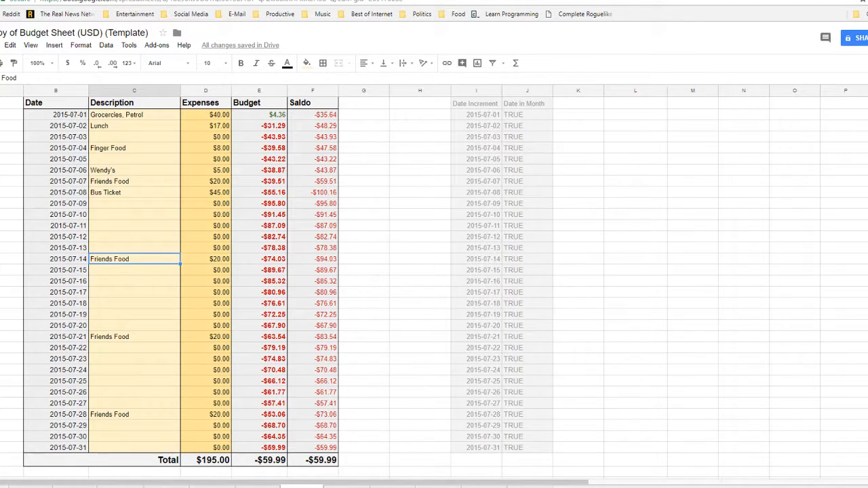
pyautogui.click(134, 337)
pyautogui.click(135, 193)
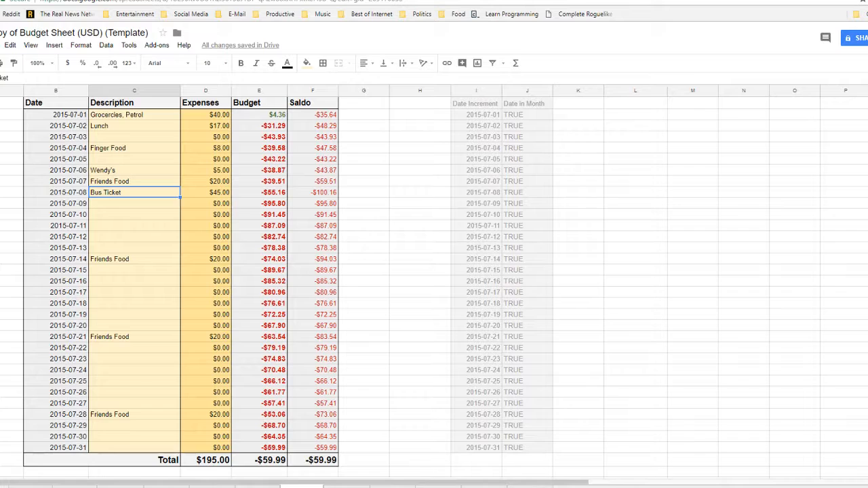
pyautogui.click(134, 115)
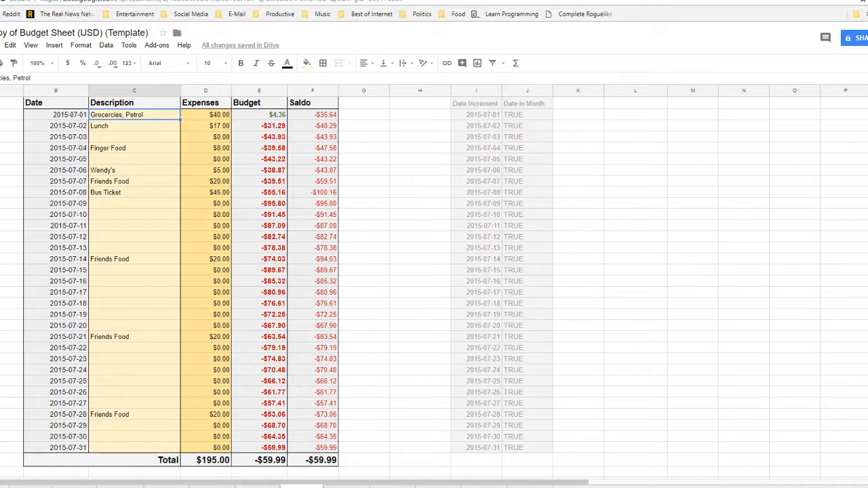
pyautogui.moveTo(134, 126); pyautogui.dragTo(134, 114)
pyautogui.click(134, 170)
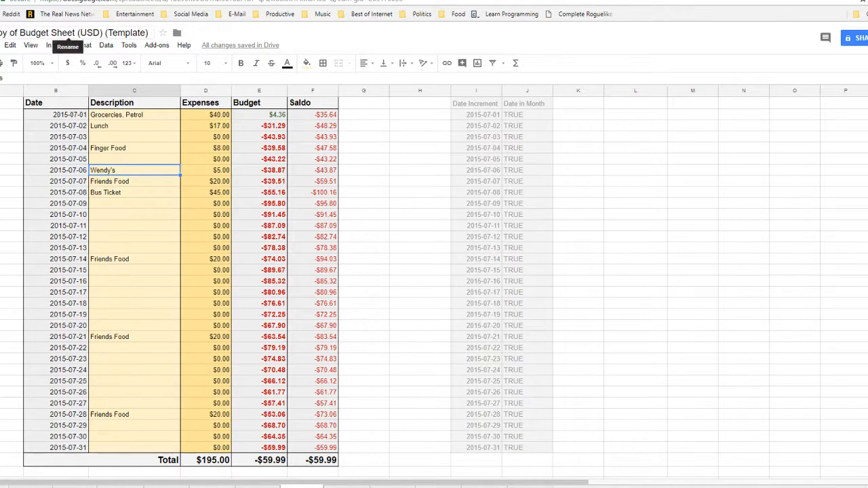
pyautogui.scroll(5, 434, 285)
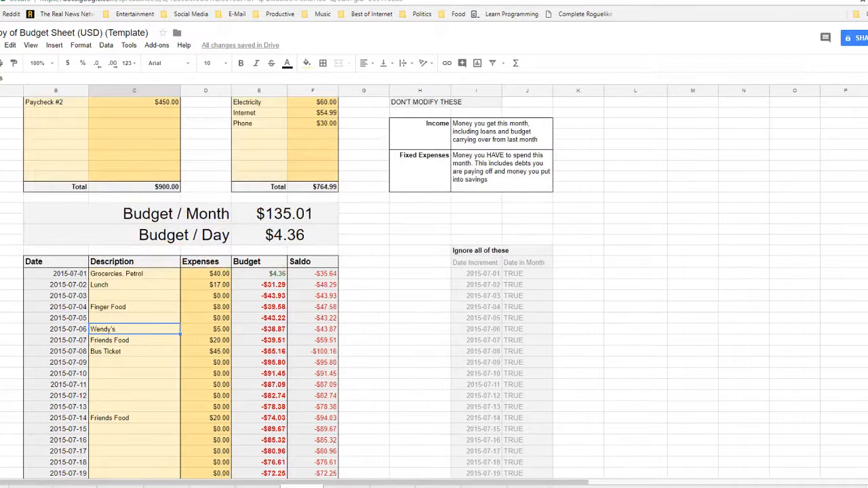